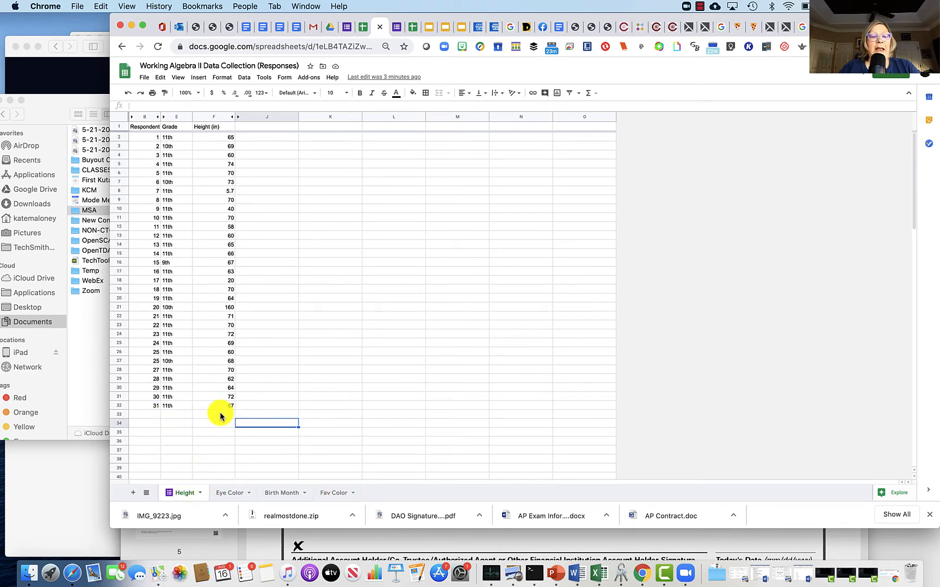
Step: Review the Eye Color, Birth Month and Fav Color sheets, and return to the Height sheet
click(231, 495)
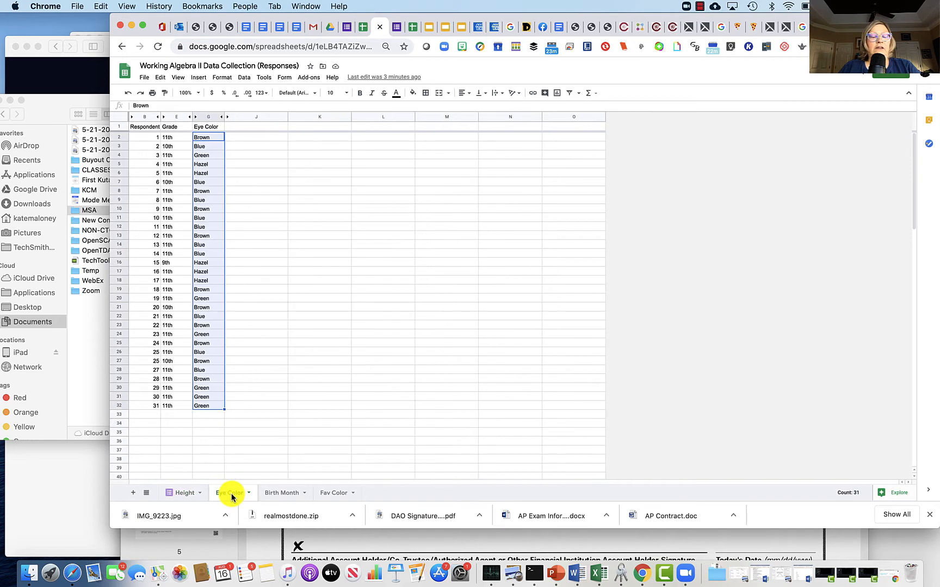
click(281, 495)
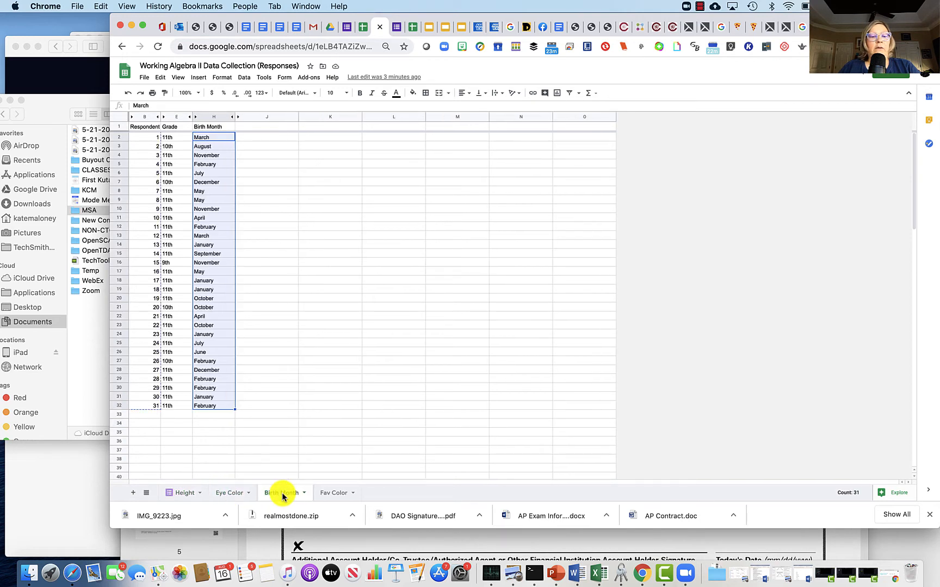
click(328, 495)
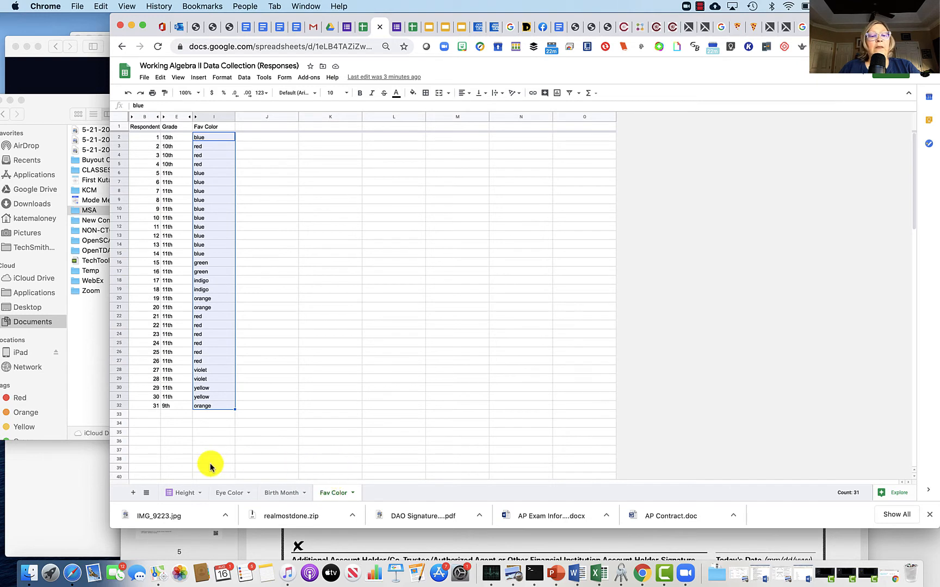
click(181, 494)
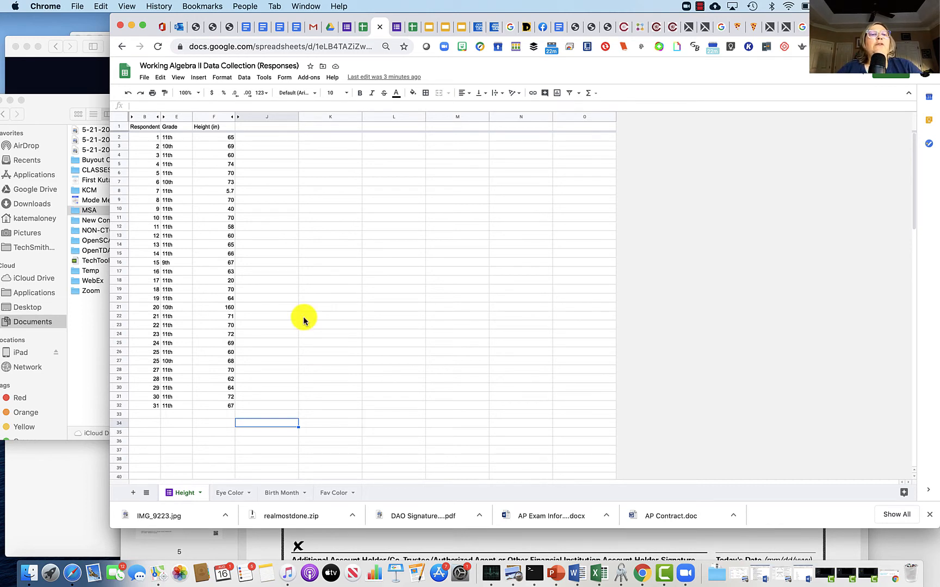
Step: Insert a chart based on the height values in F2:F32
click(223, 139)
drag(219, 140, 217, 408)
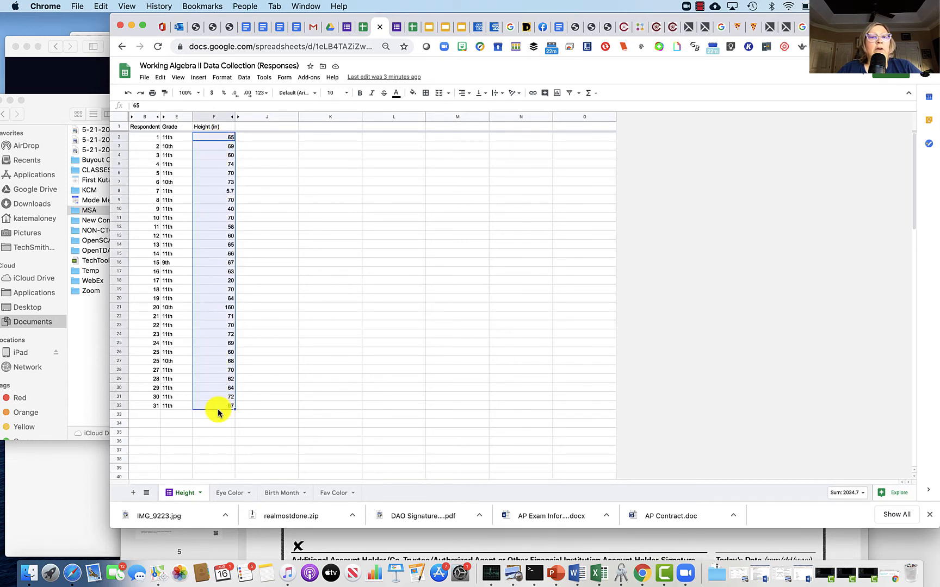
click(199, 77)
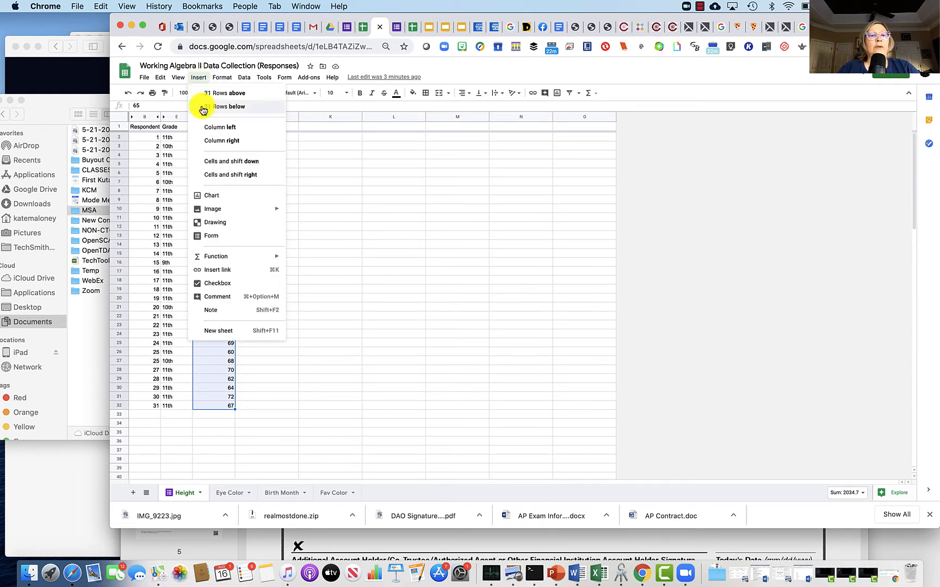
click(212, 196)
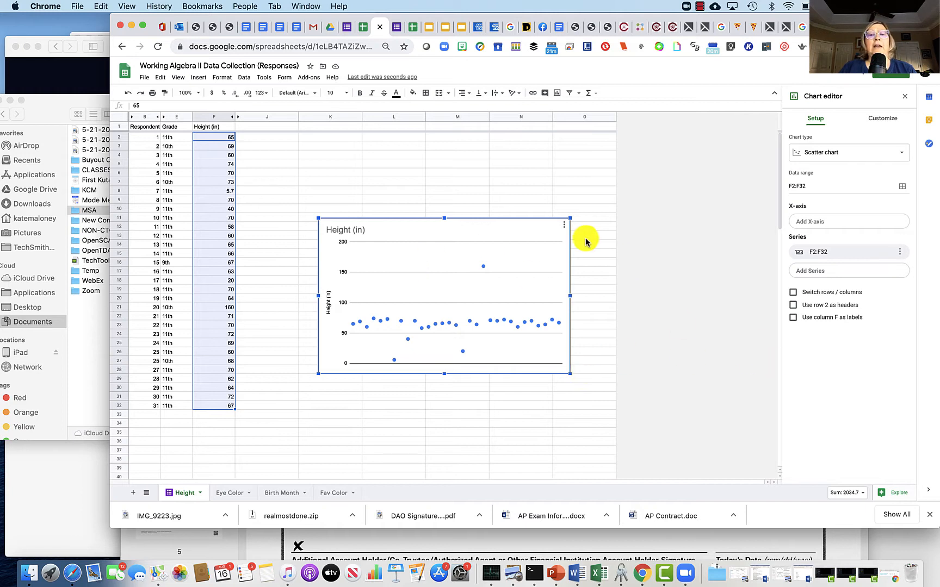
Step: Change the height chart's type to a histogram chart
click(902, 158)
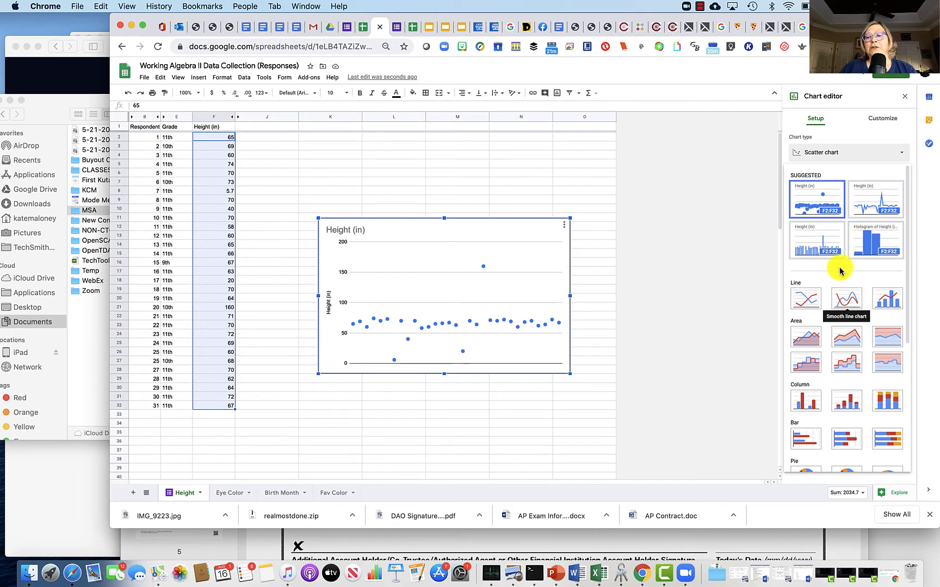
scroll(845, 386, down, 5)
scroll(846, 379, down, 1)
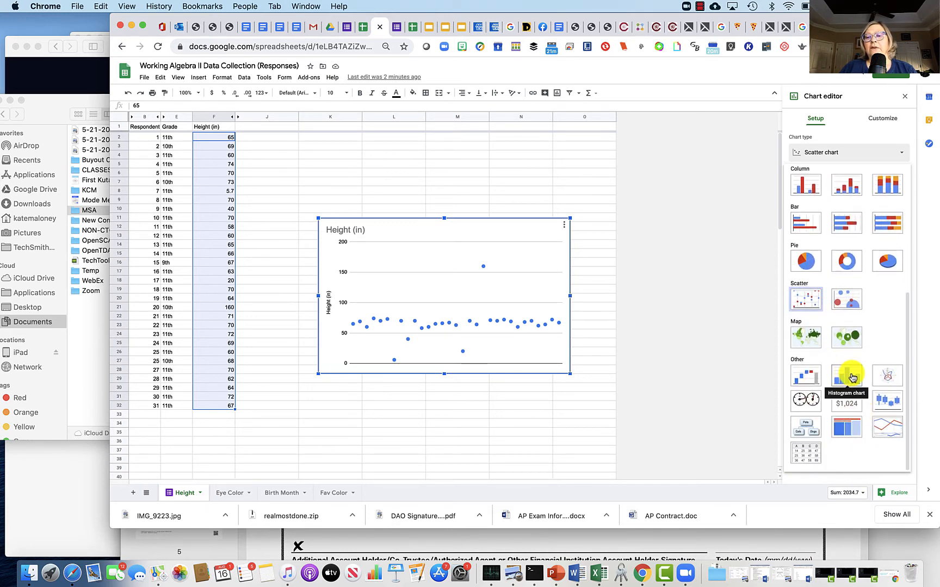
click(847, 376)
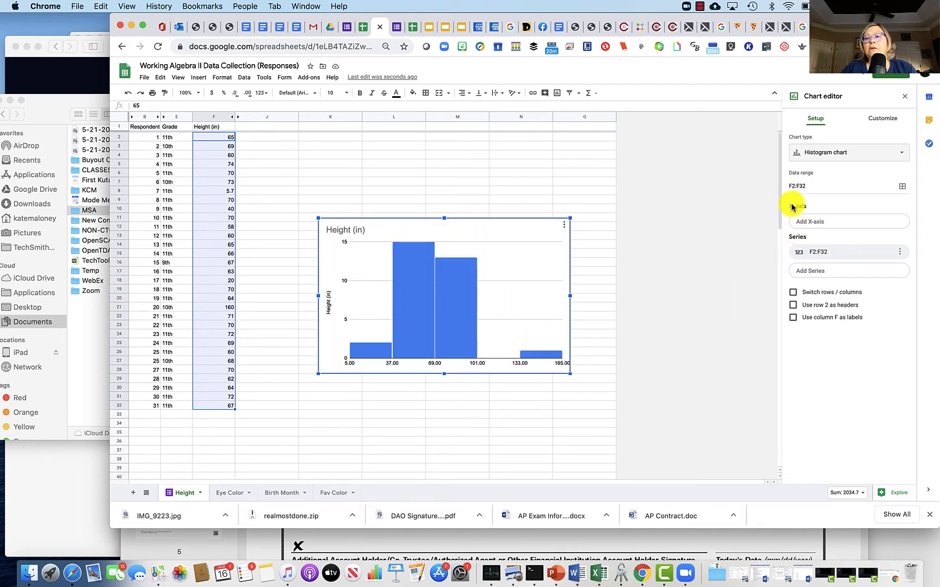
Step: Try histogram bucket sizes of 1, 2, 5 and 10, and return the bucket size to Auto
click(883, 120)
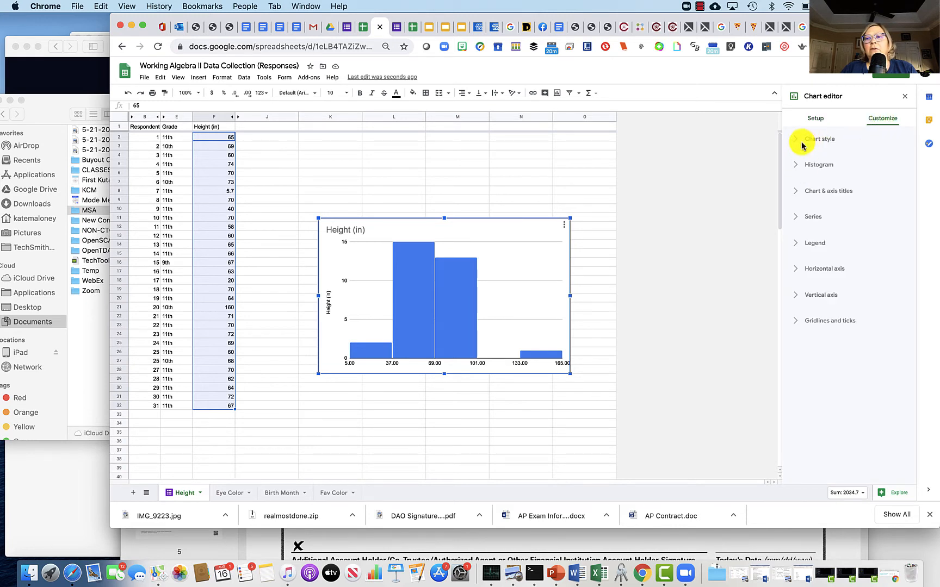
click(798, 168)
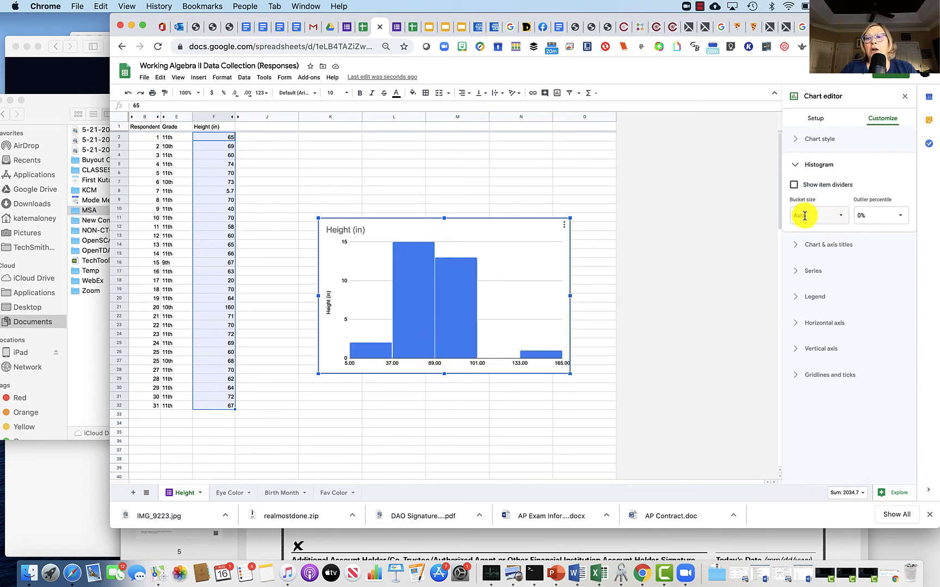
click(841, 216)
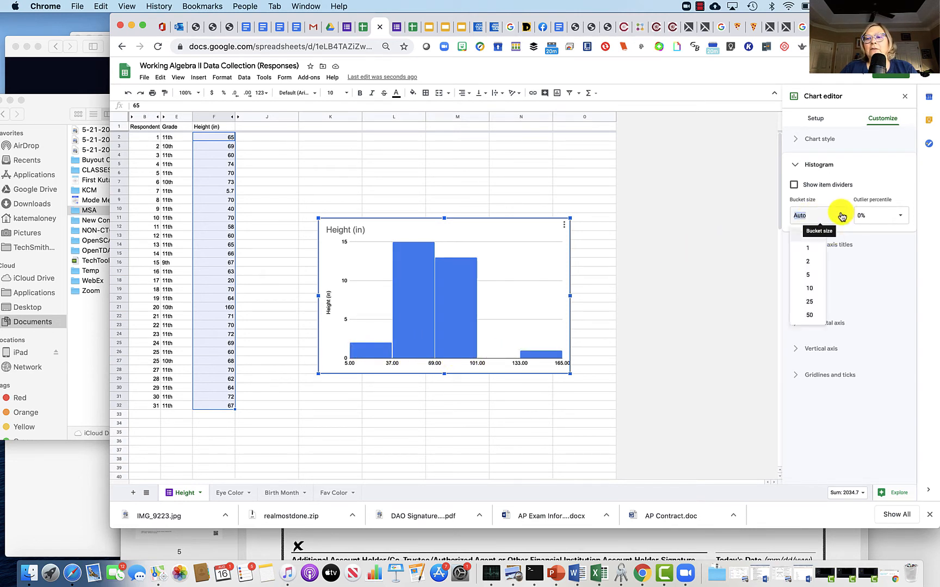
click(812, 250)
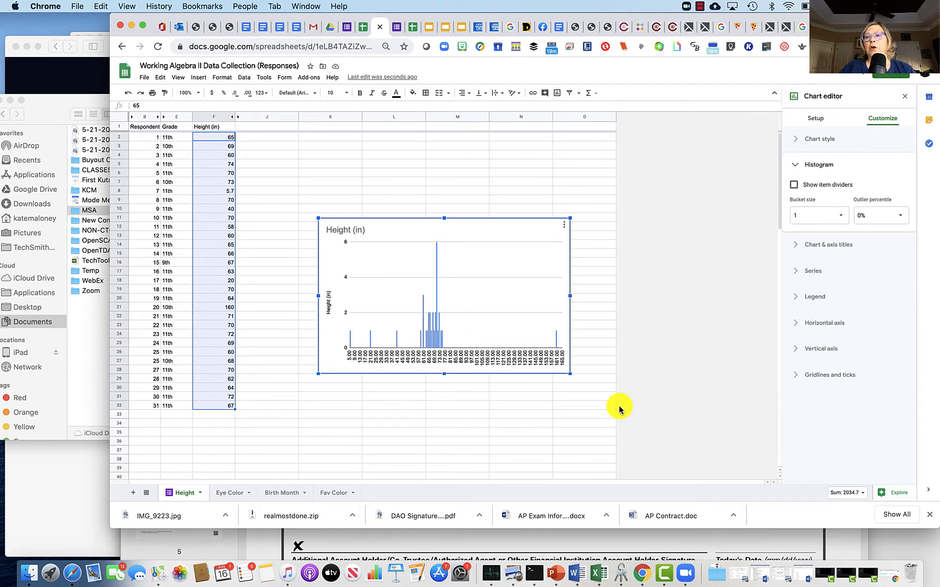
click(841, 214)
click(820, 264)
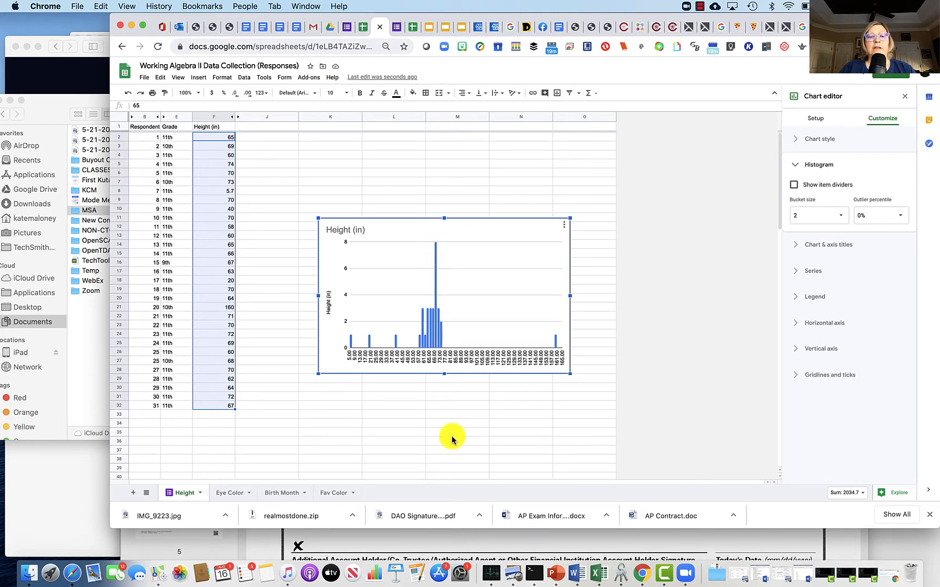
click(838, 216)
click(815, 276)
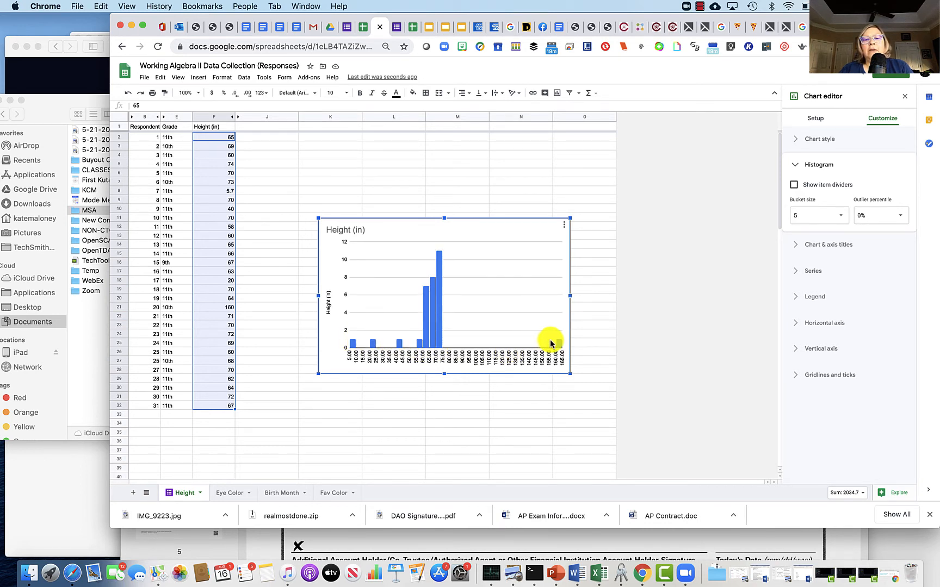
click(841, 215)
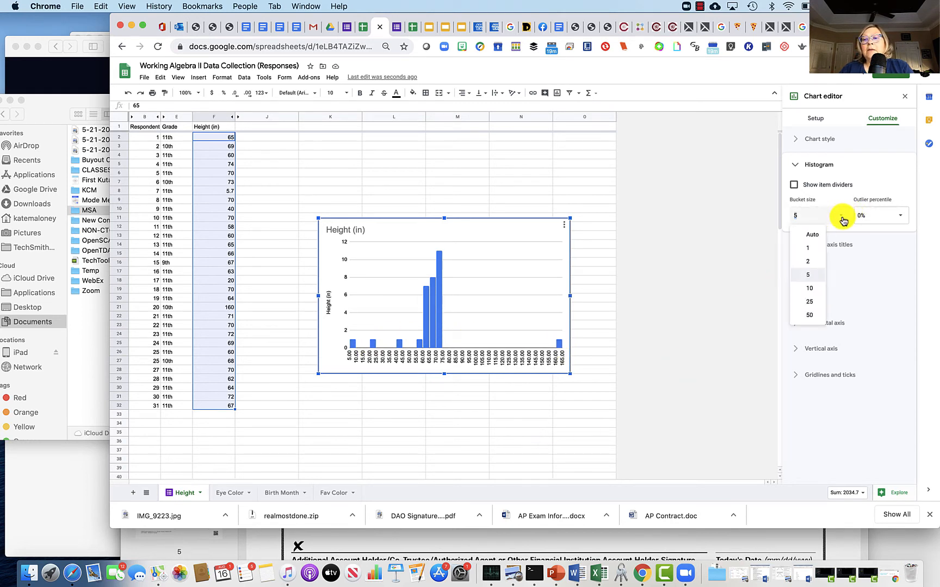
click(813, 294)
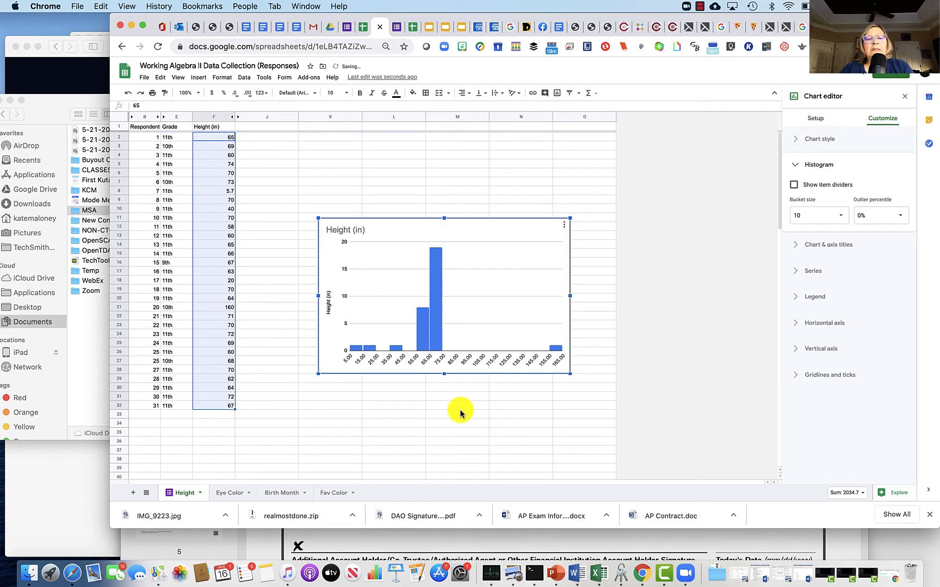
click(841, 216)
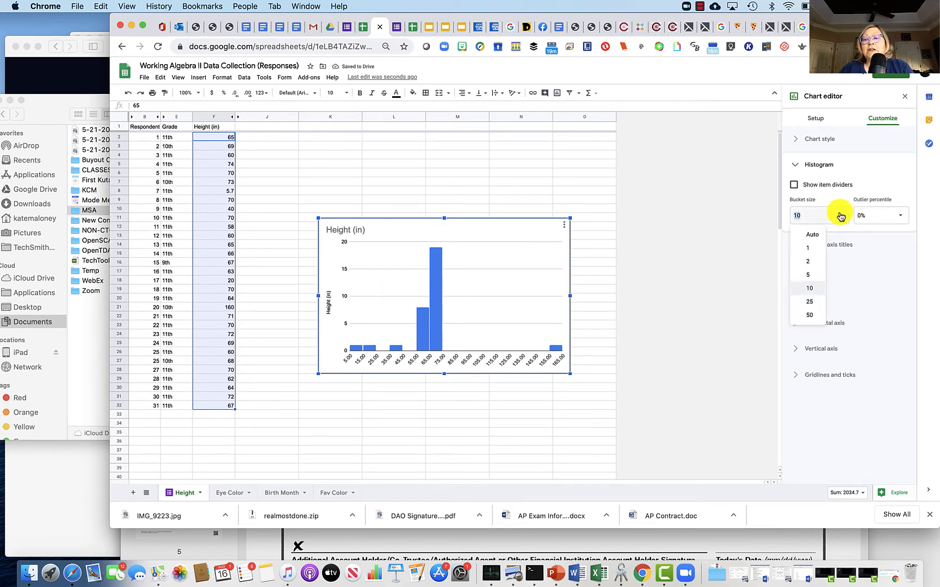
click(808, 234)
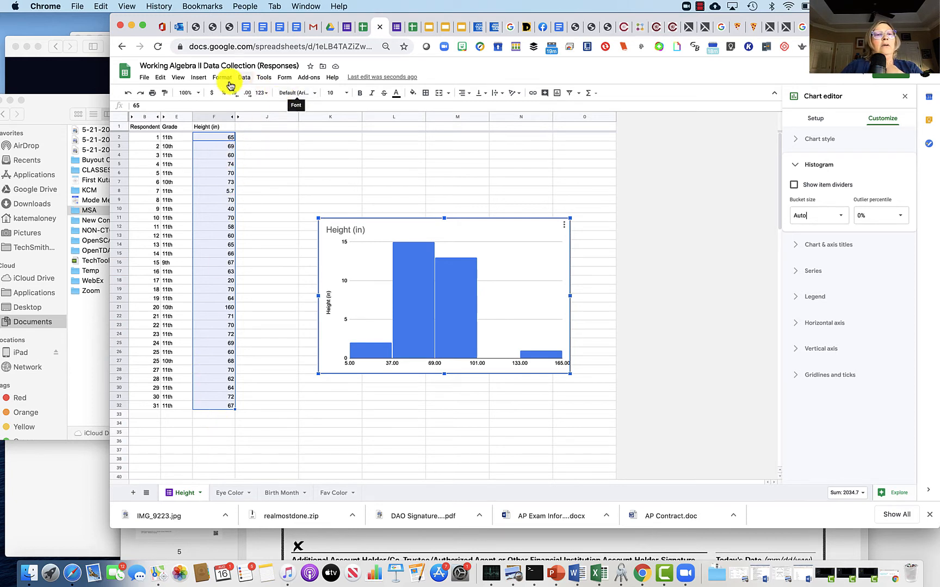
click(178, 78)
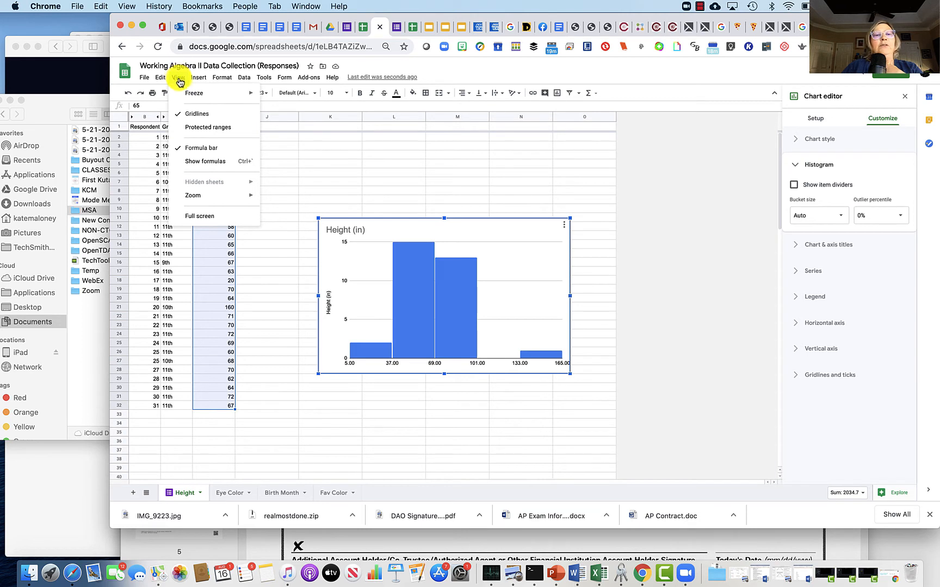
mouse_move(188, 95)
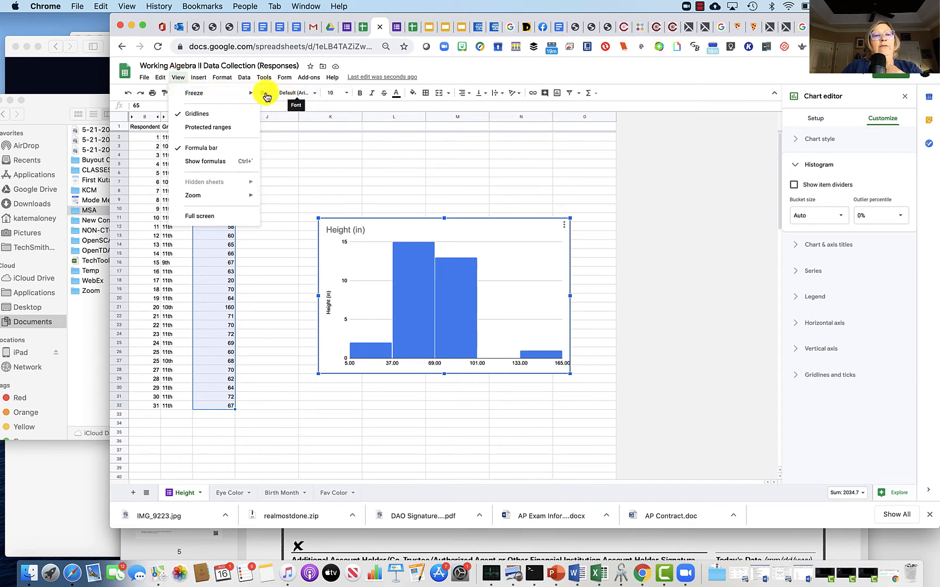
click(279, 110)
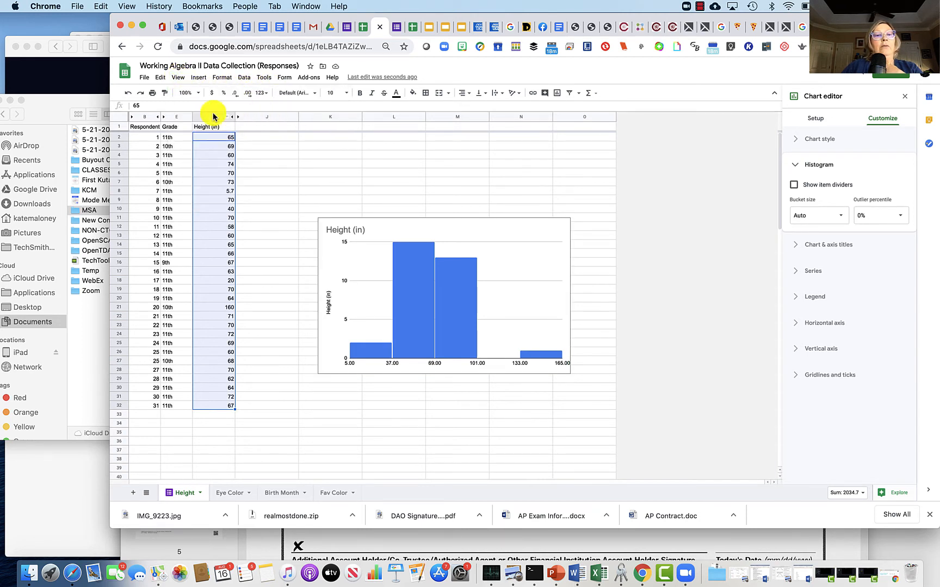
click(117, 128)
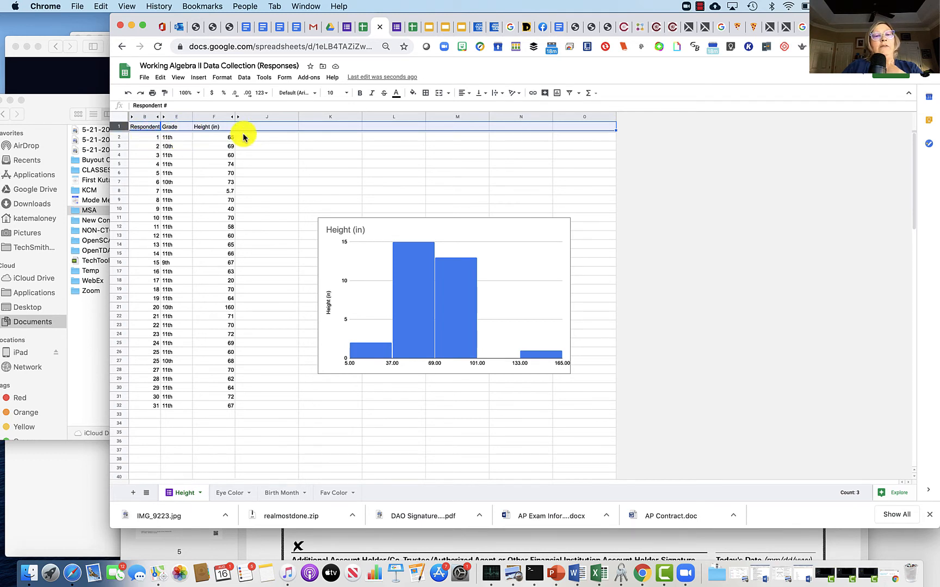
Step: Sort the Height sheet by the Grade column (column E) from A to Z
click(172, 174)
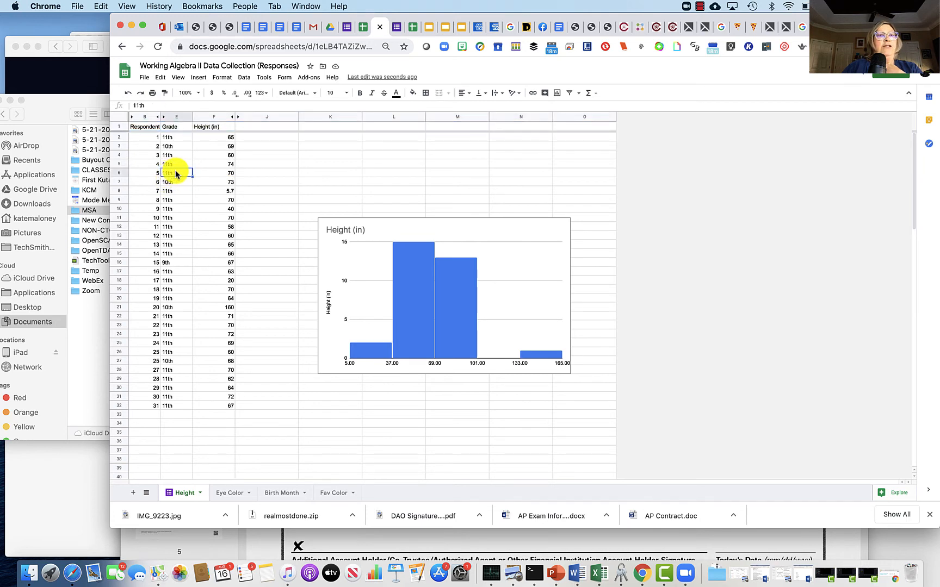
click(243, 80)
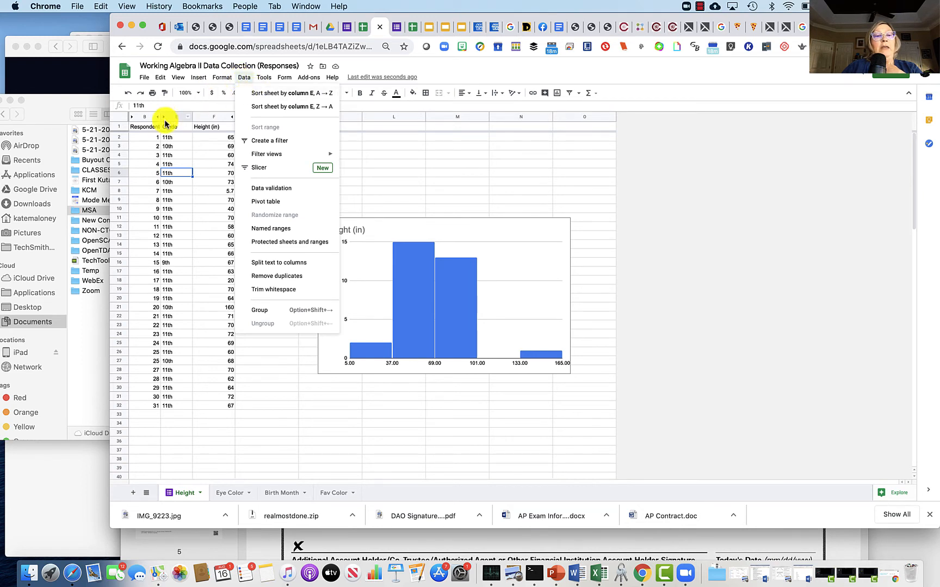
click(330, 95)
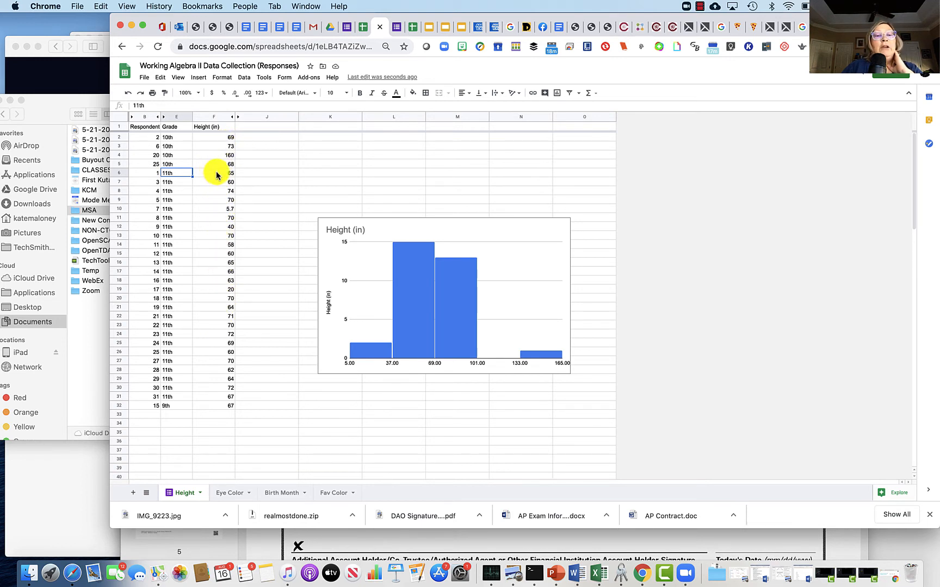
Step: Sort the Height sheet by the Height (in) column (column F) from A to Z
click(229, 175)
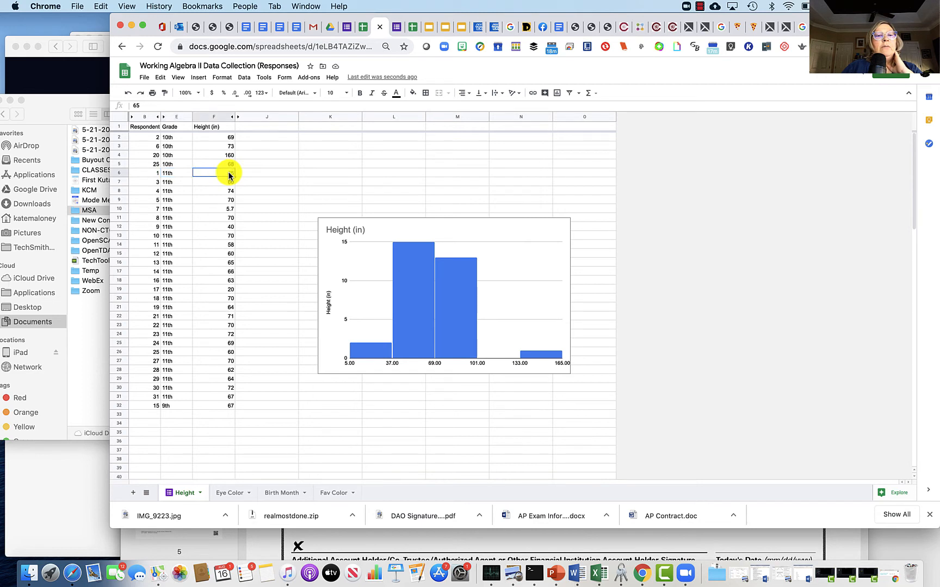
click(244, 78)
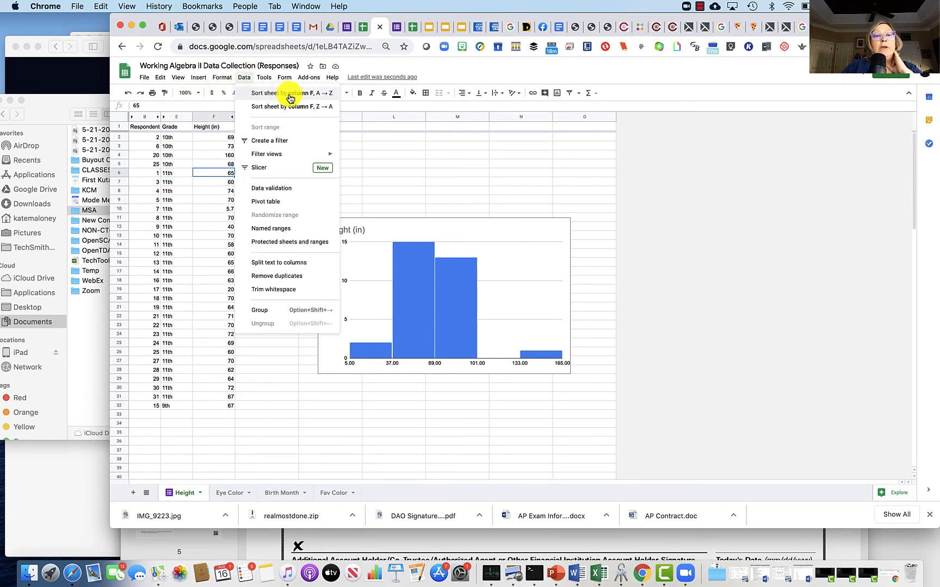
click(310, 93)
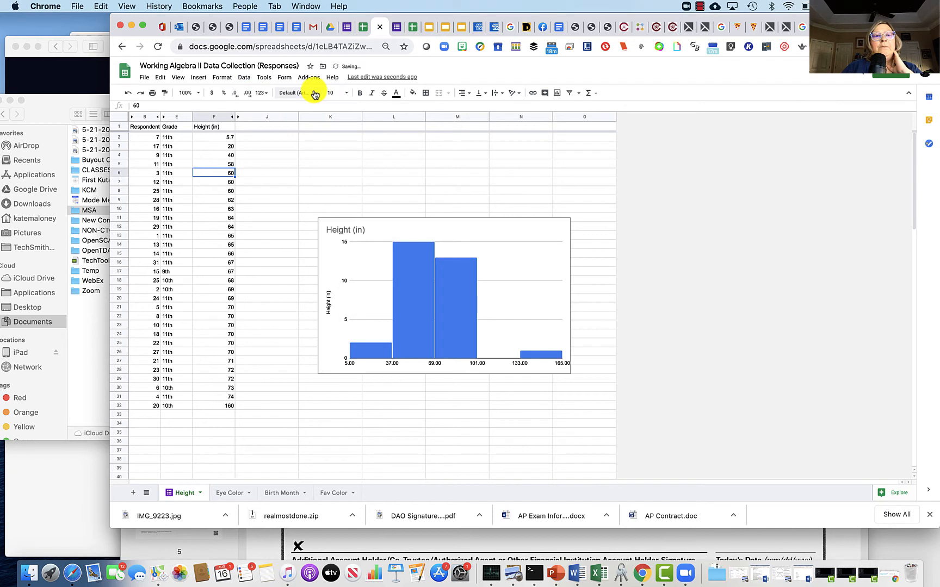
Step: Select the heights from 58 to 74 in F5:F31, leaving out the outliers, and delete the existing histogram
click(248, 173)
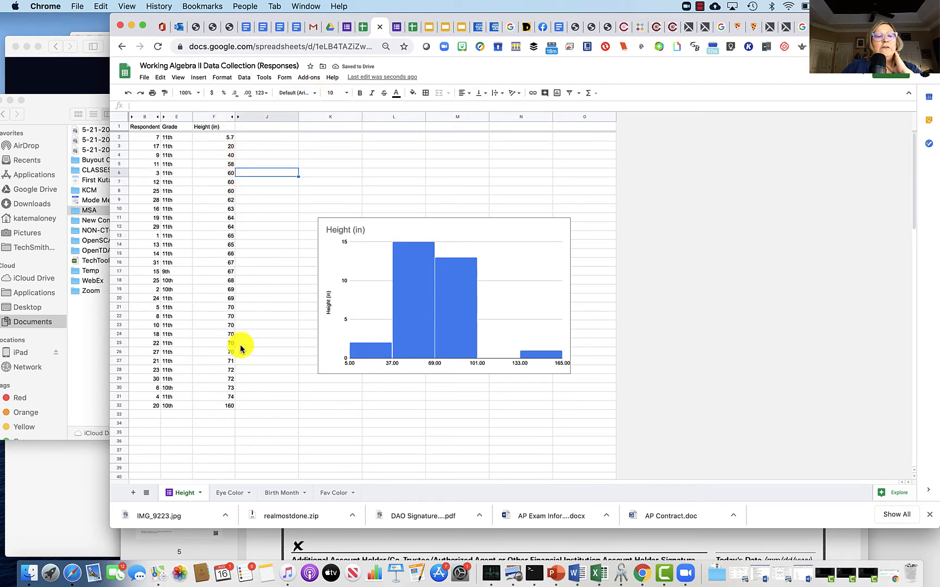
click(227, 163)
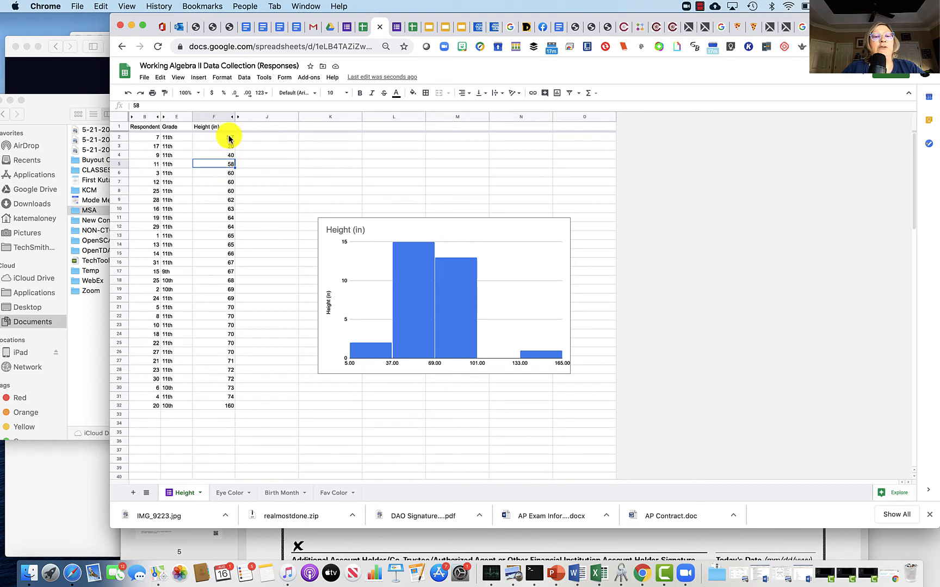
drag(218, 165, 218, 401)
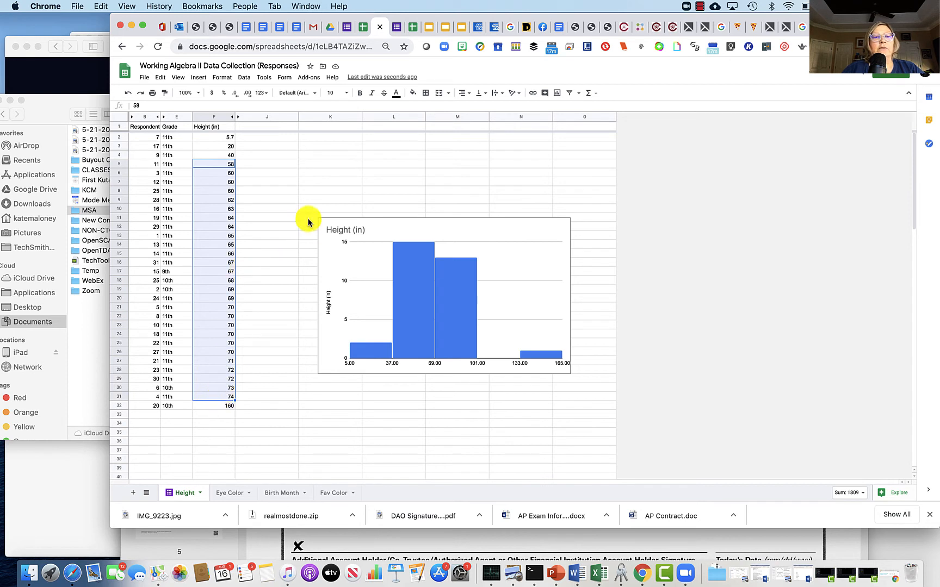
click(392, 223)
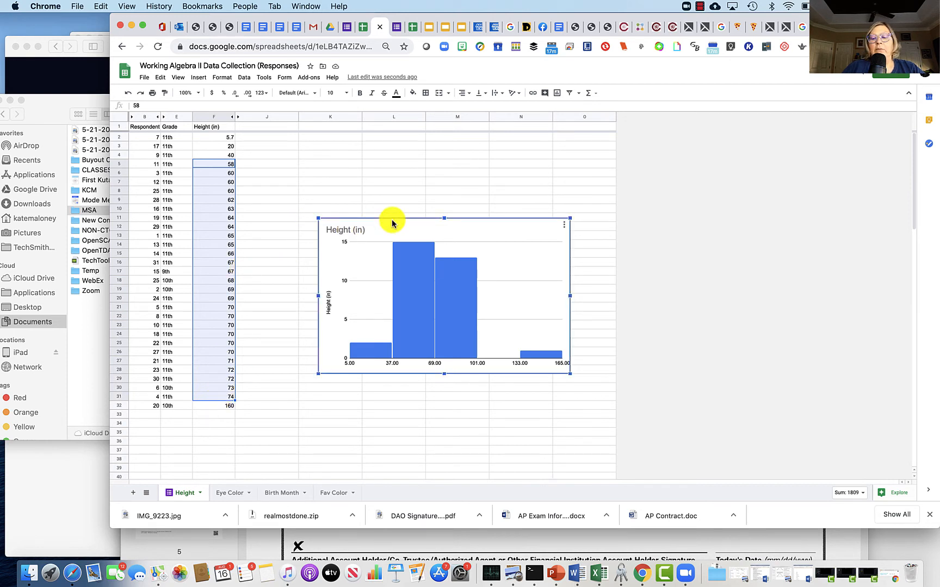
key(Delete)
Step: Insert a chart of the selected heights in F5:F31 and make it a histogram
click(243, 77)
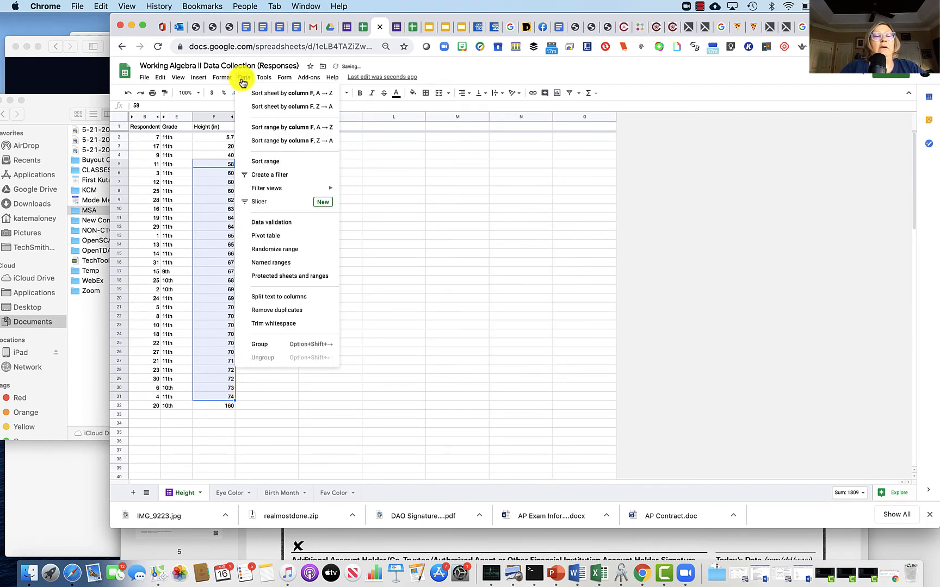
mouse_move(198, 77)
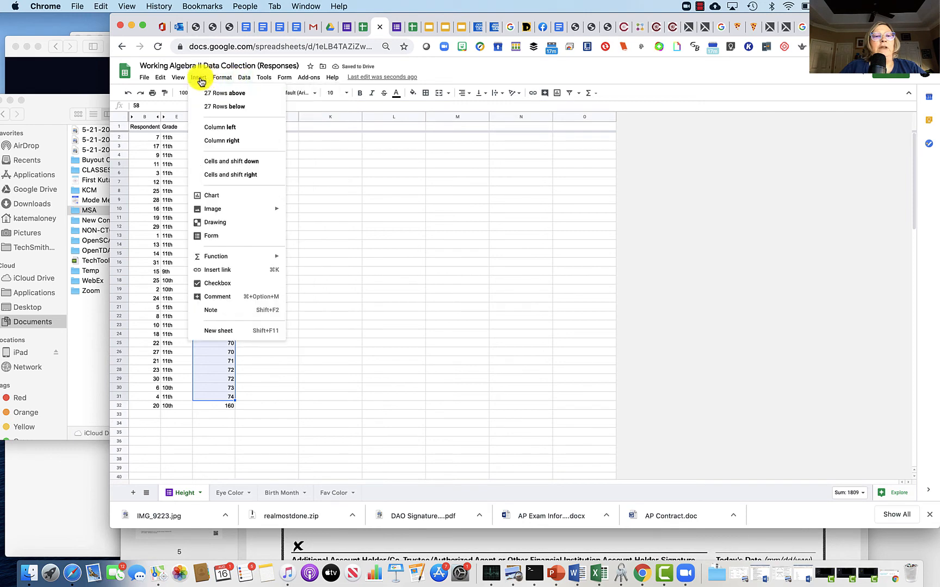
click(221, 196)
click(900, 157)
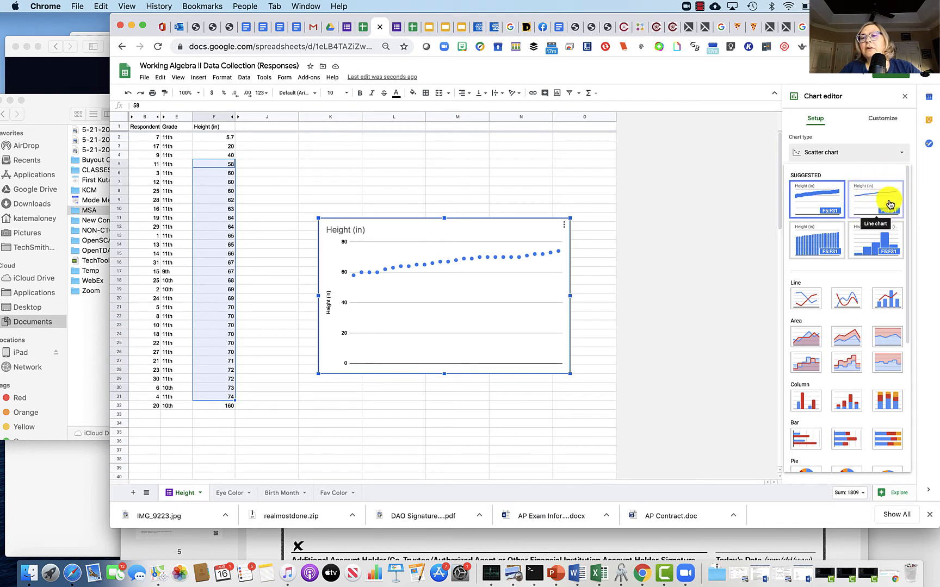
click(879, 242)
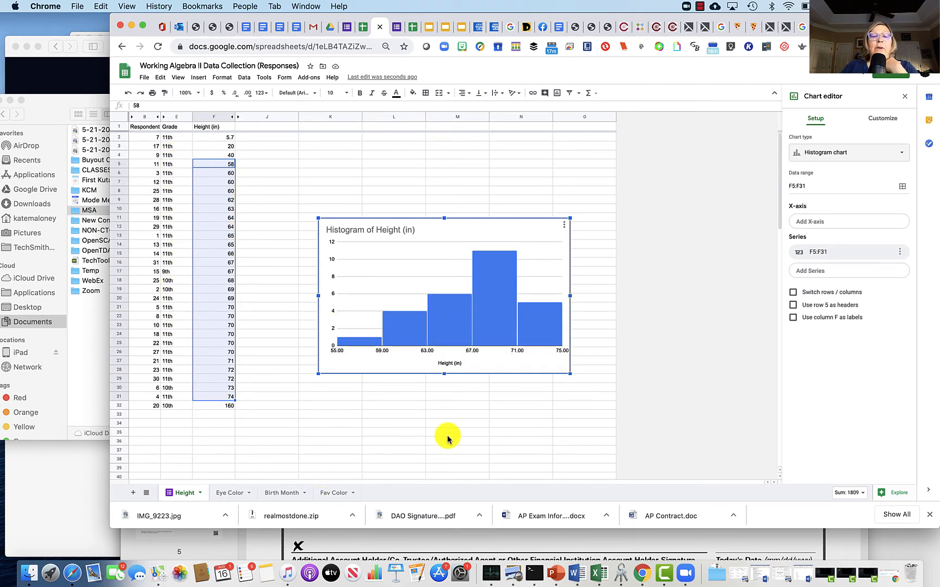
Step: Label cell K31 "Mean" and cell L31 "ST DEV" below the height histogram
click(350, 398)
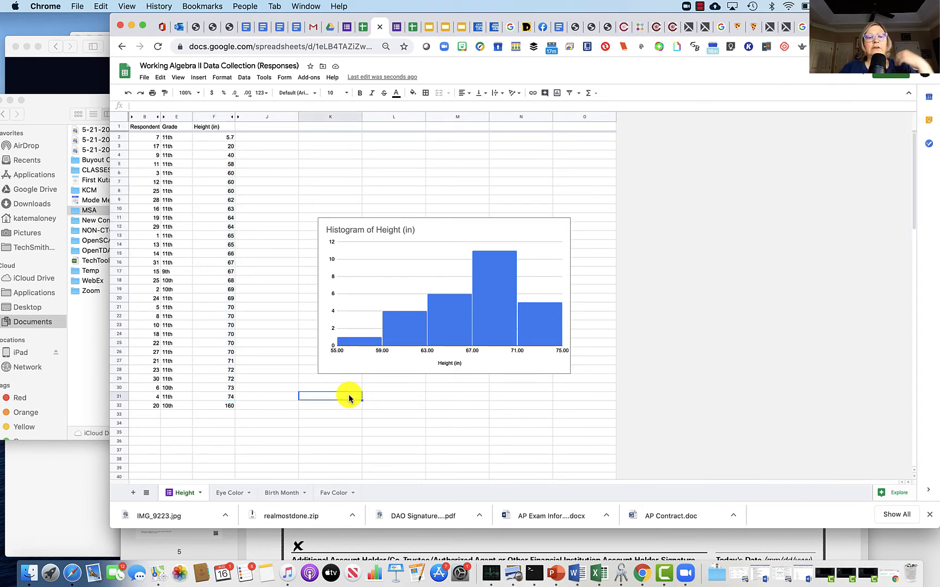
text(Mean)
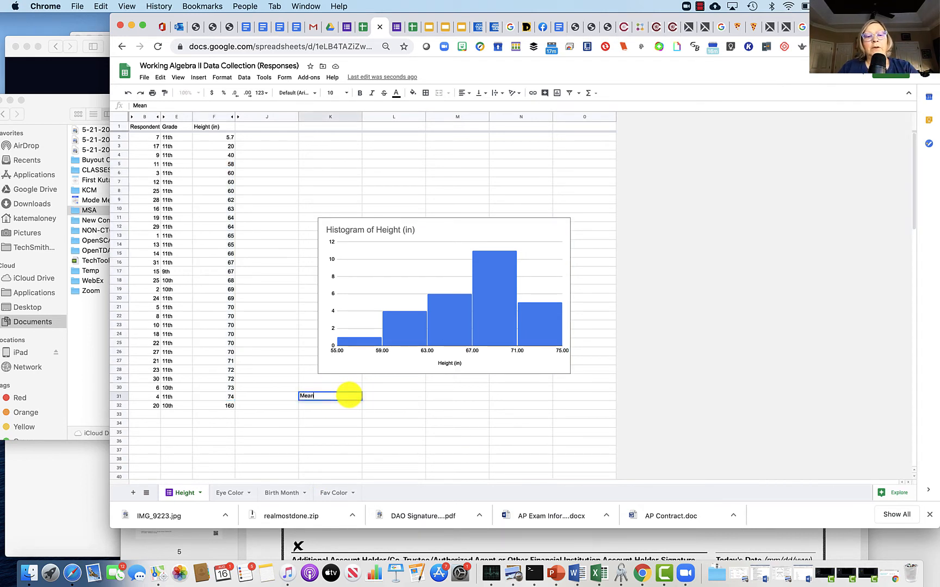
click(394, 397)
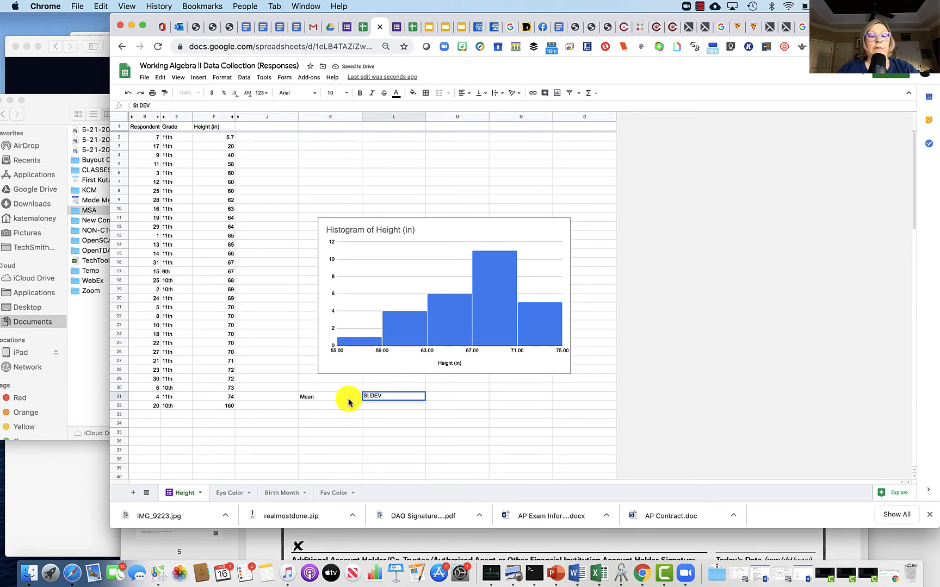
click(324, 407)
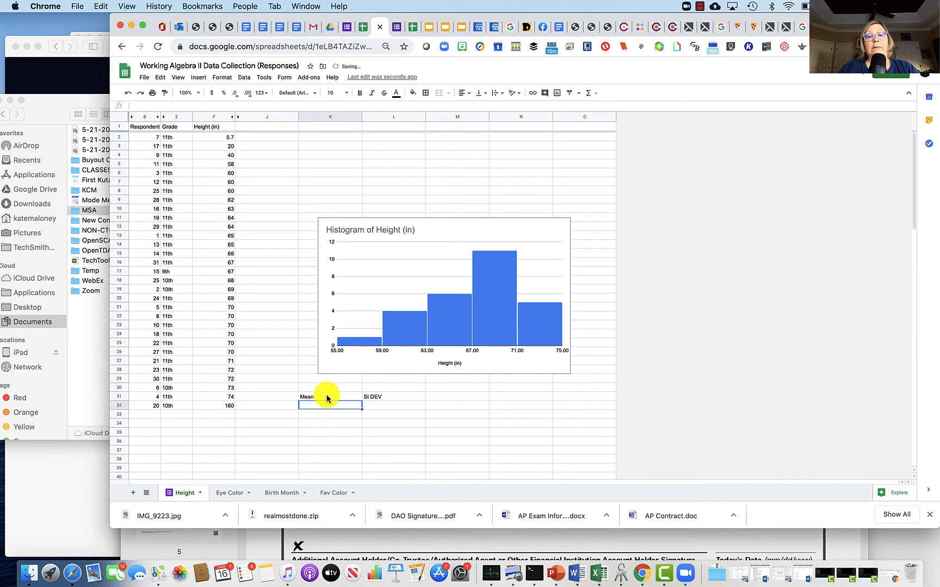
double_click(368, 397)
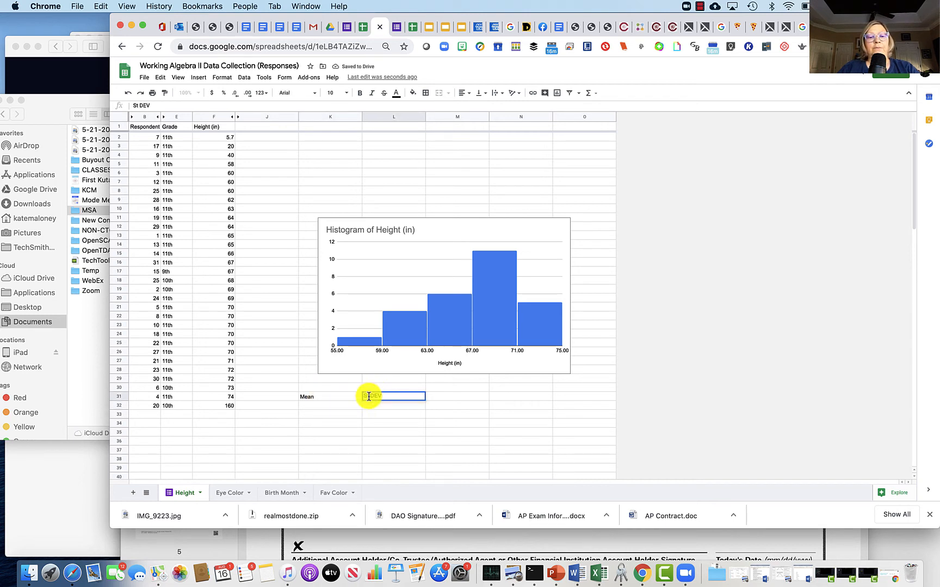
text(T)
Step: Calculate the mean height in K32 with the AVERAGE function over F5:F31
click(329, 405)
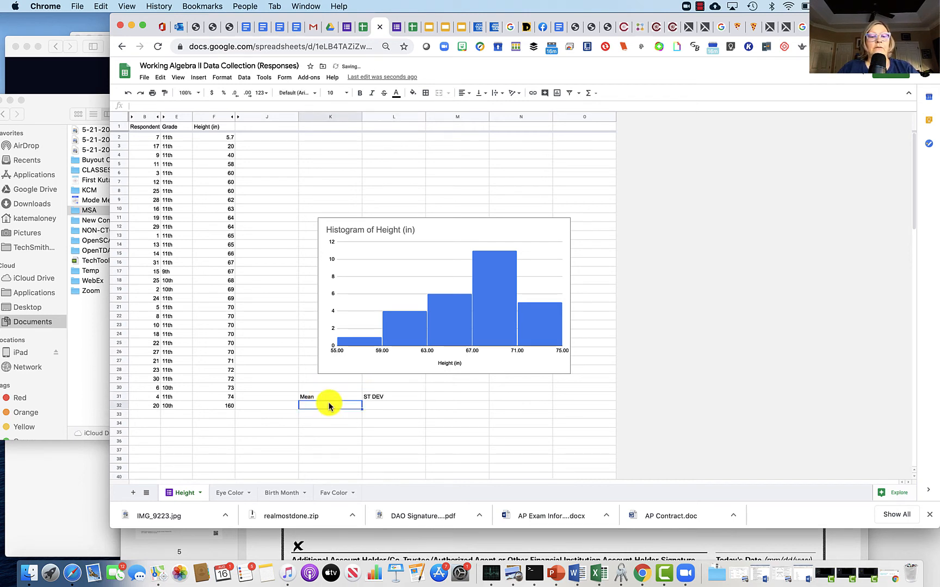
click(197, 78)
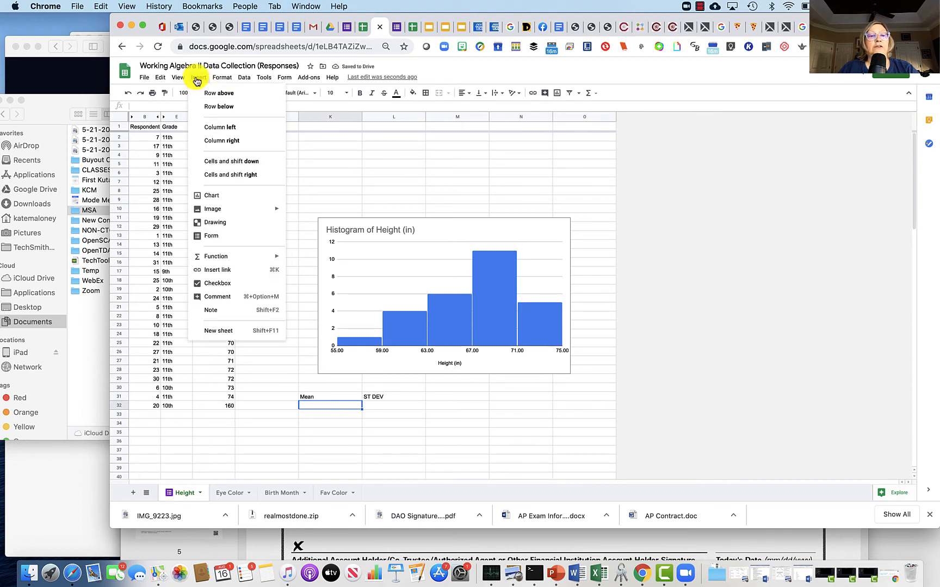
mouse_move(224, 261)
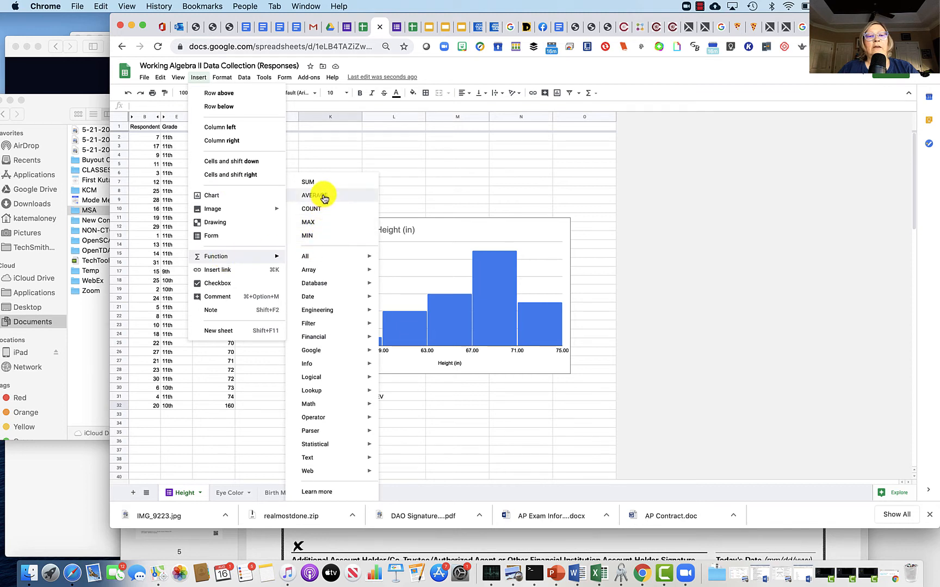
click(324, 196)
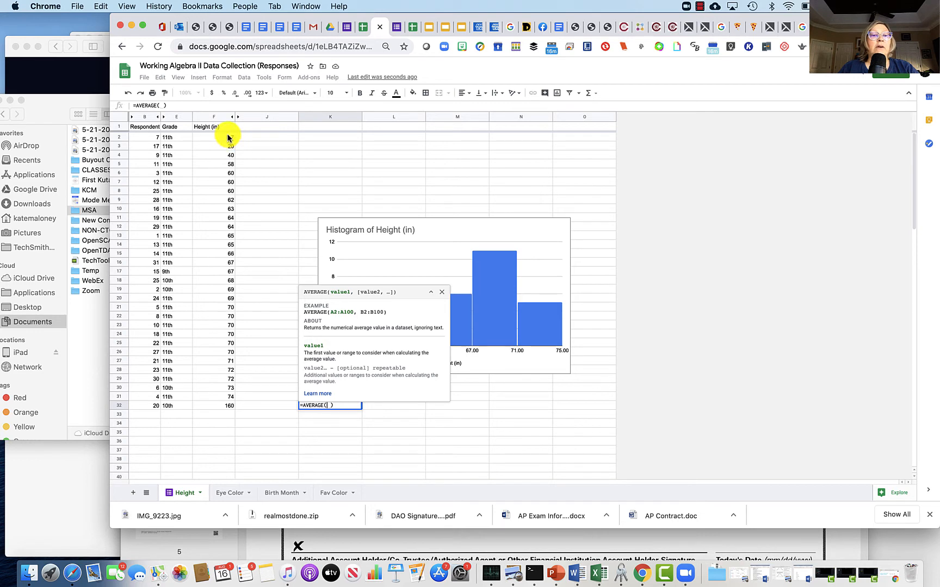
click(226, 164)
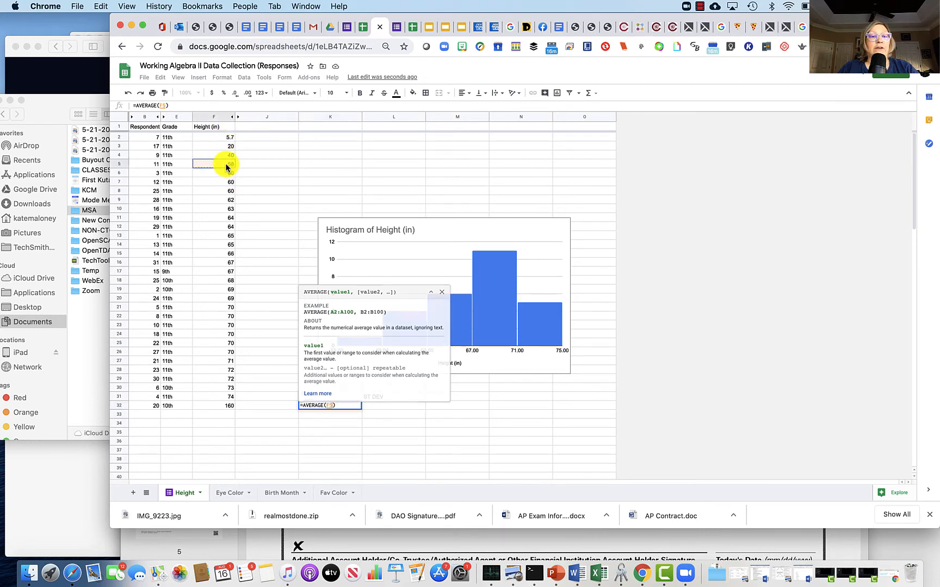
drag(226, 164, 228, 397)
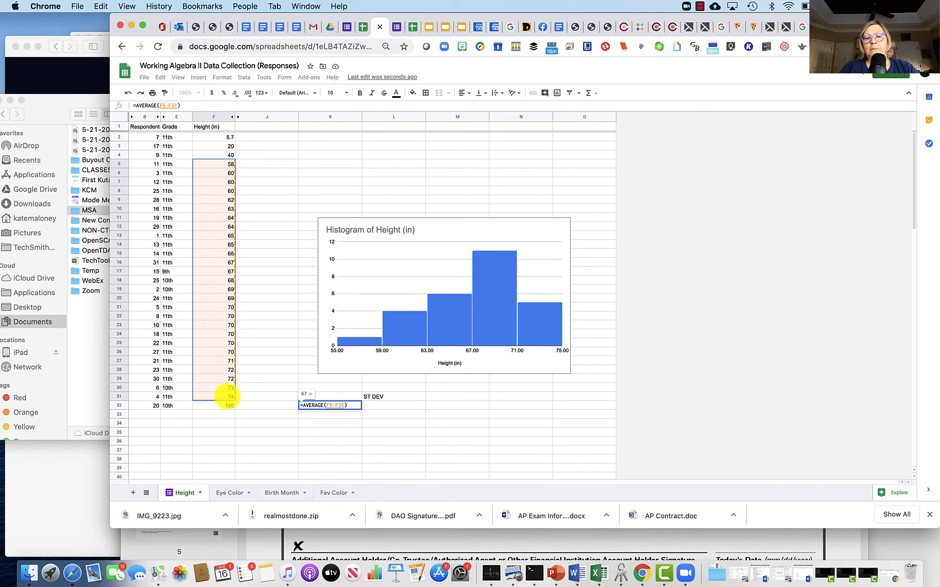
key(Return)
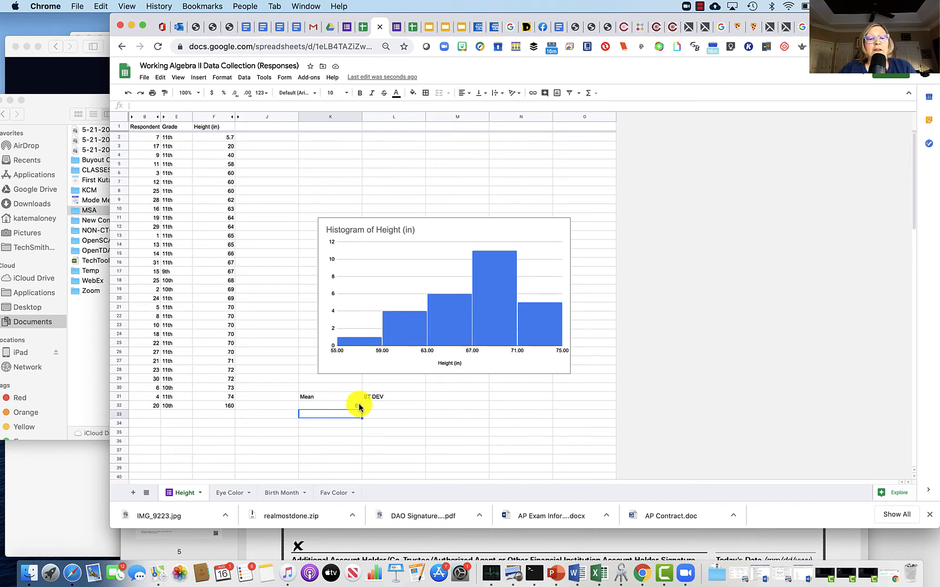
Step: Calculate the standard deviation of the heights in L32 with the STDEV function over F5:F31
click(373, 405)
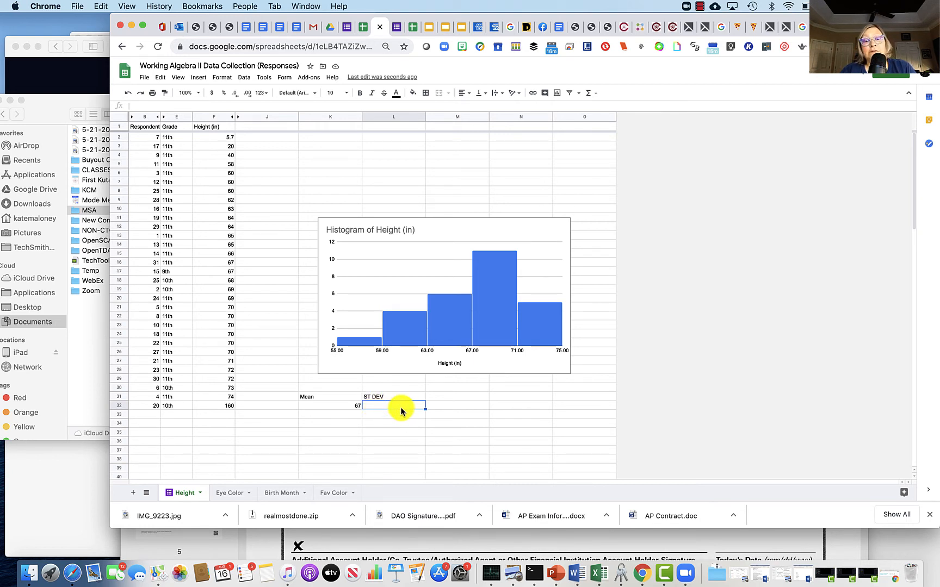
click(199, 78)
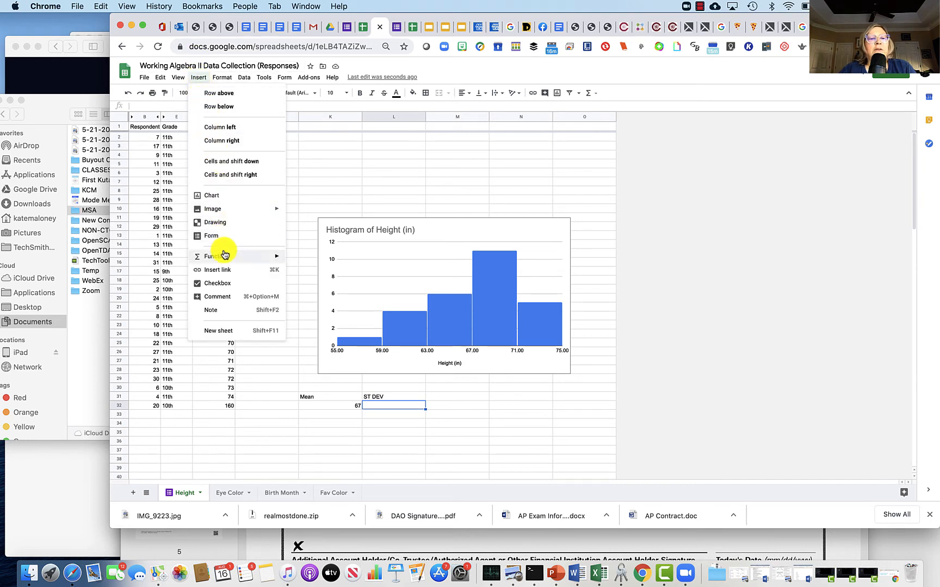
mouse_move(225, 253)
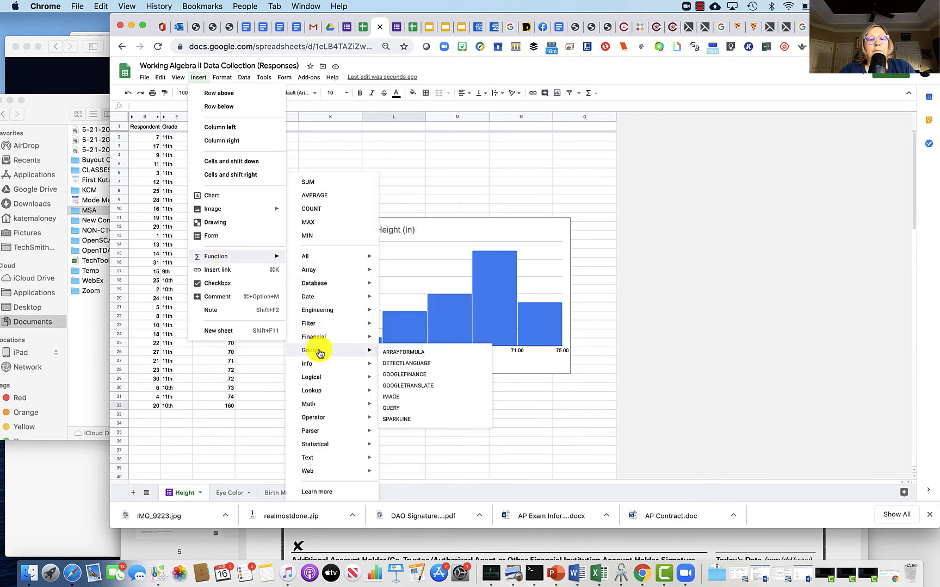
mouse_move(321, 444)
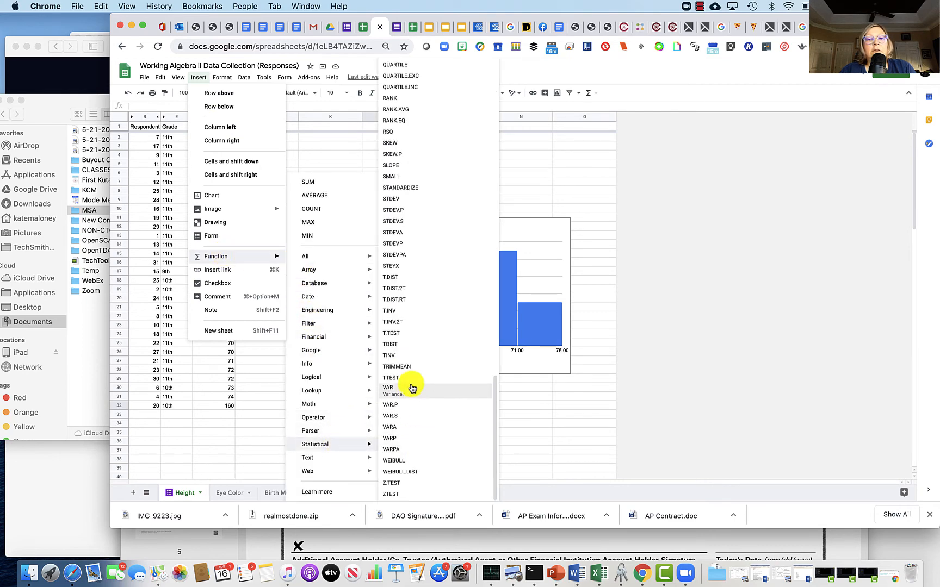
click(395, 204)
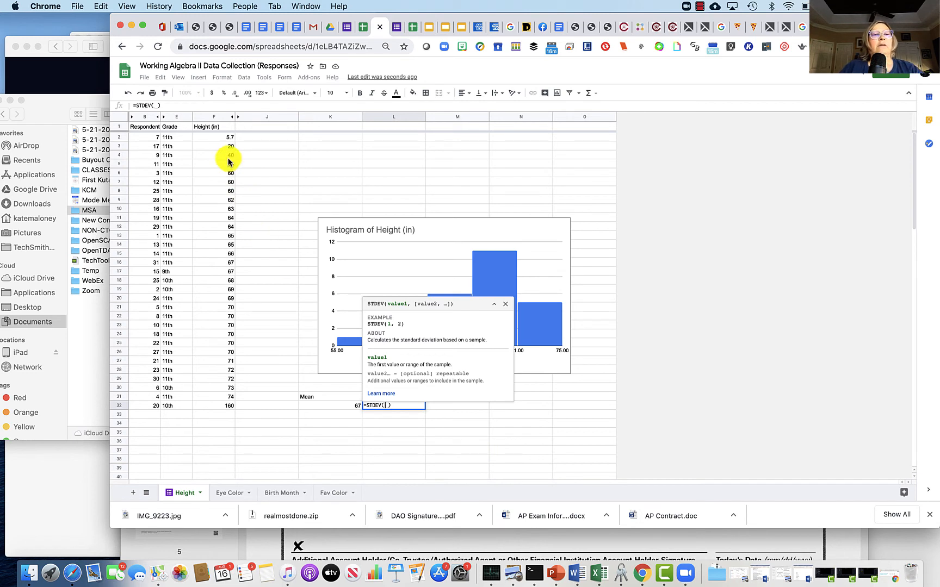
drag(224, 165, 224, 394)
key(Return)
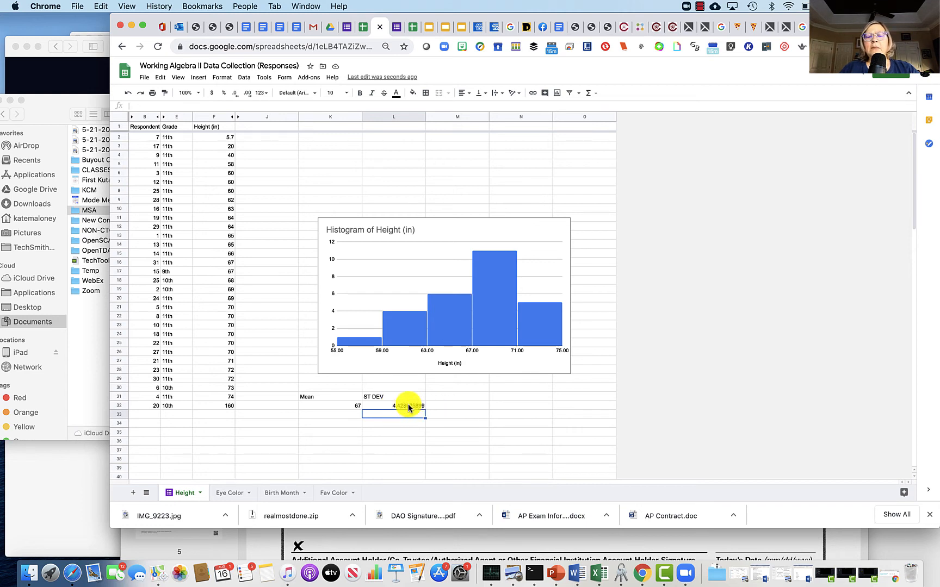
click(446, 405)
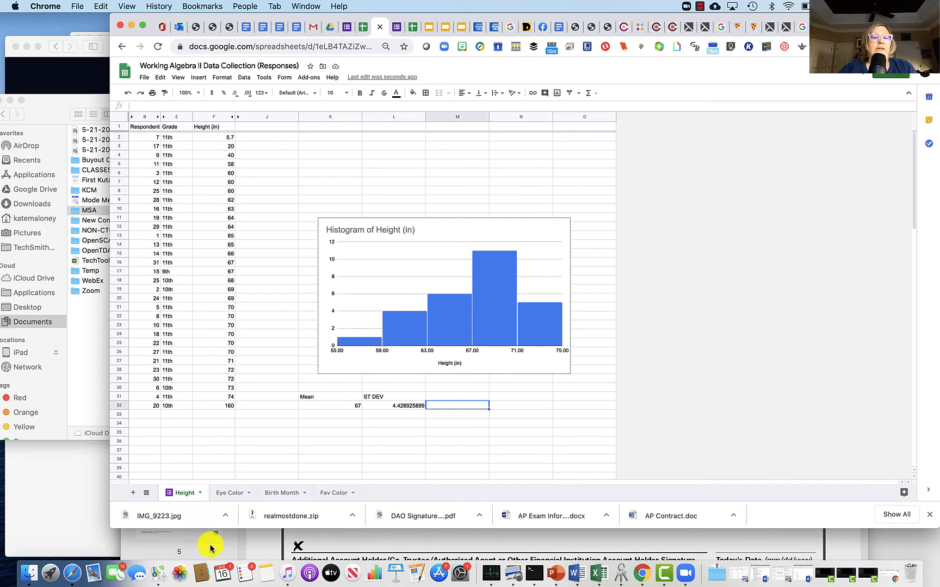
Step: On the Eye Color sheet, insert a chart of the eye colors in G2:G32 and make it a pie chart
click(231, 494)
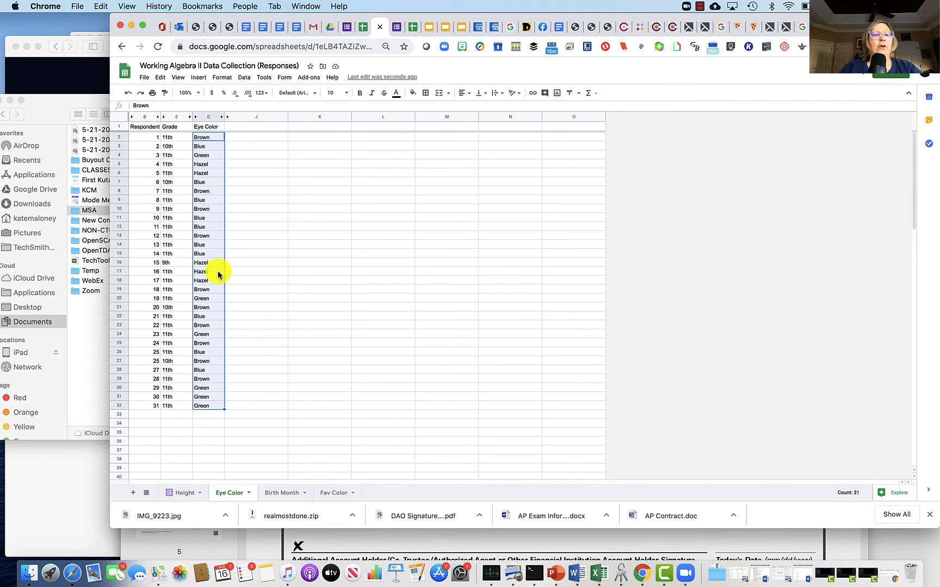
click(247, 140)
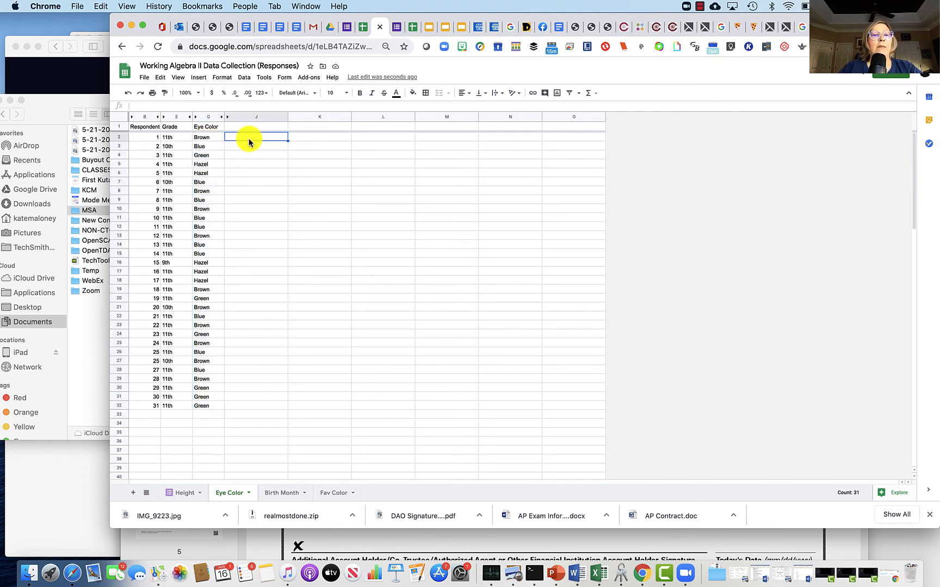
click(212, 138)
drag(212, 138, 198, 408)
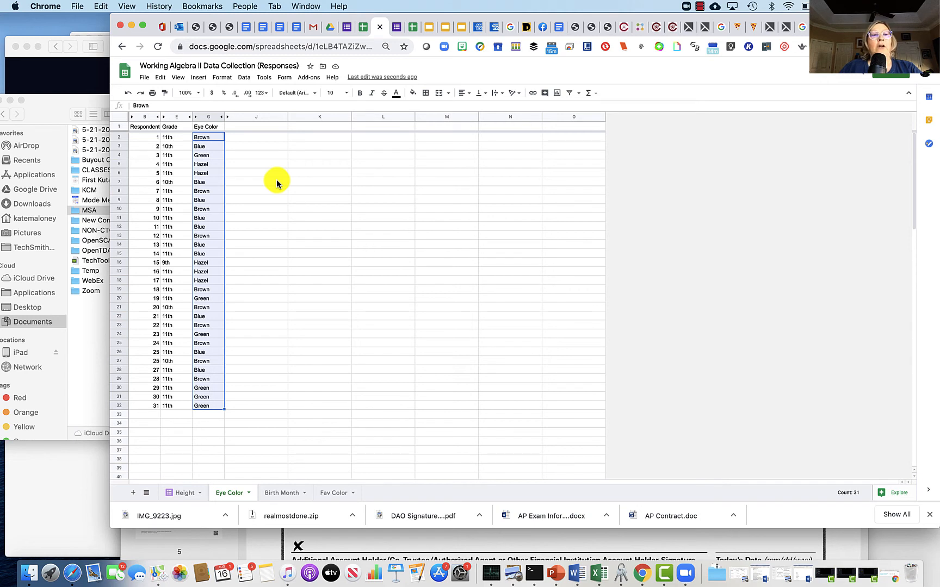
click(199, 78)
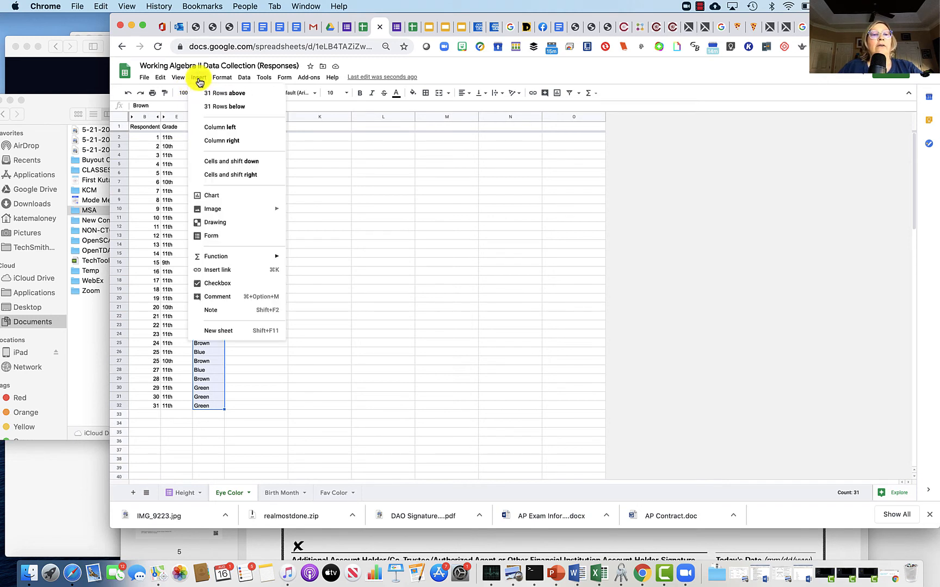
click(217, 196)
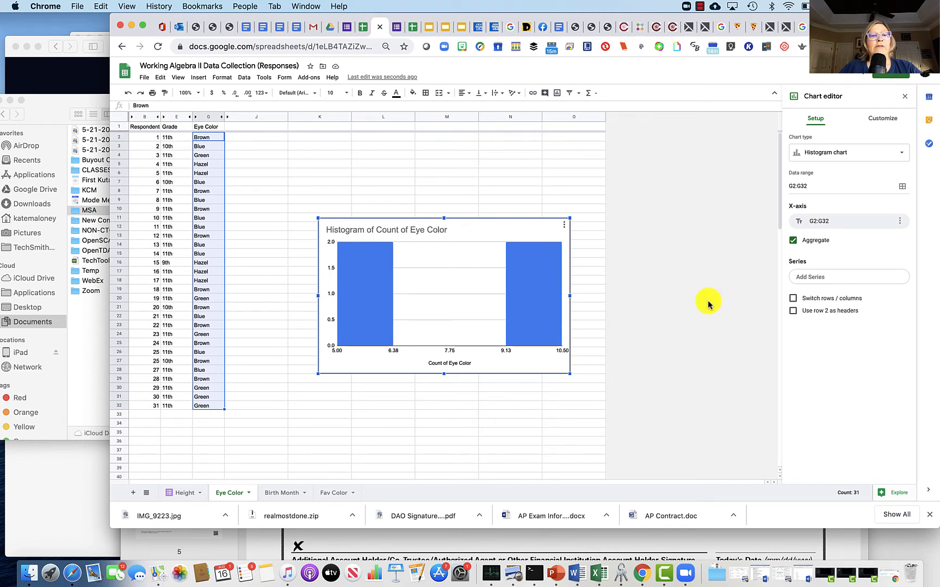
click(902, 154)
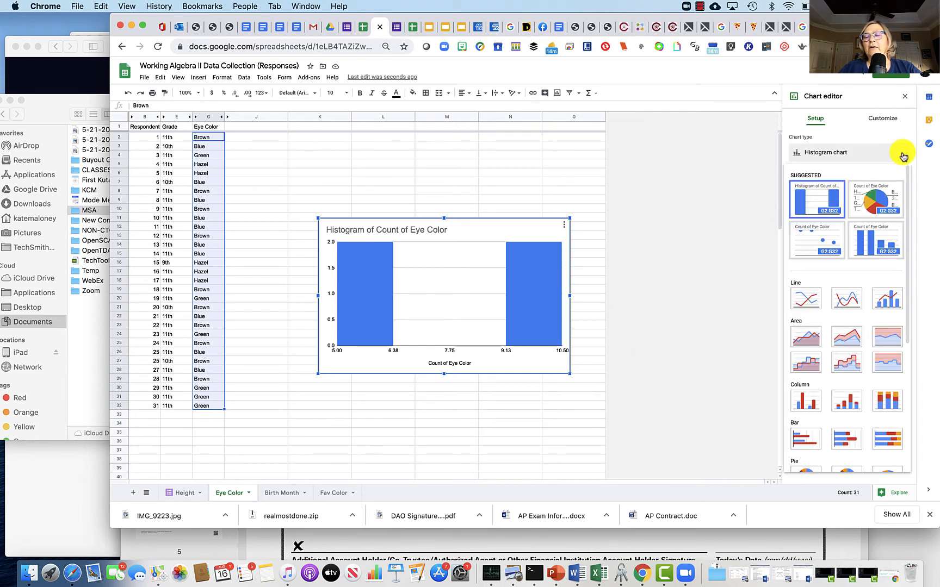
click(885, 199)
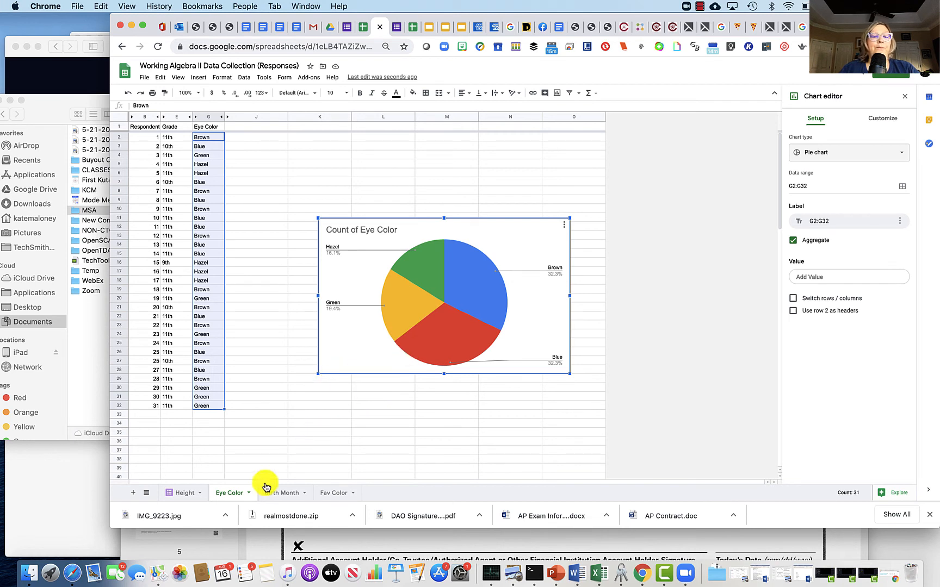
Step: On the Birth Month sheet, insert a chart of the months in H2:H32 and make it a column chart
click(277, 495)
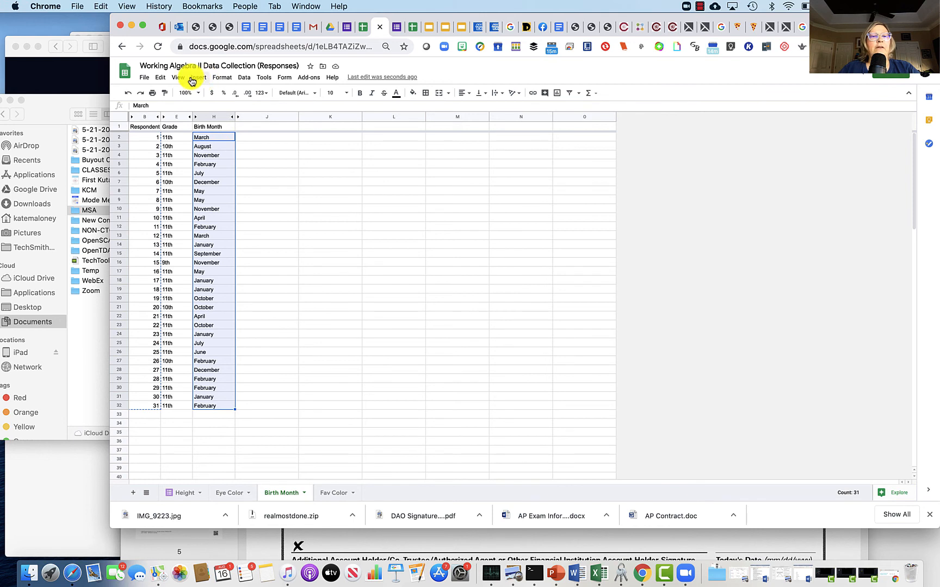
click(283, 147)
drag(205, 137, 211, 407)
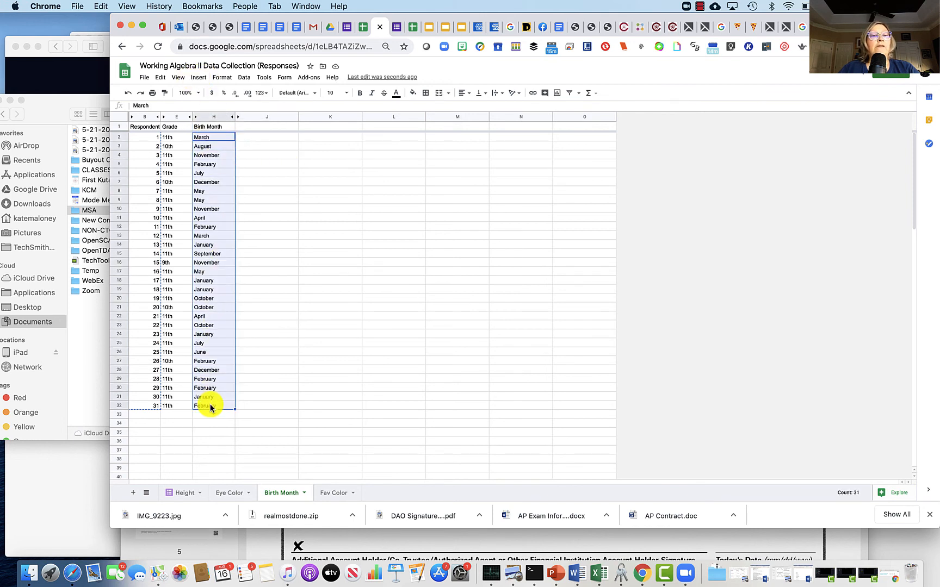
click(199, 77)
click(221, 192)
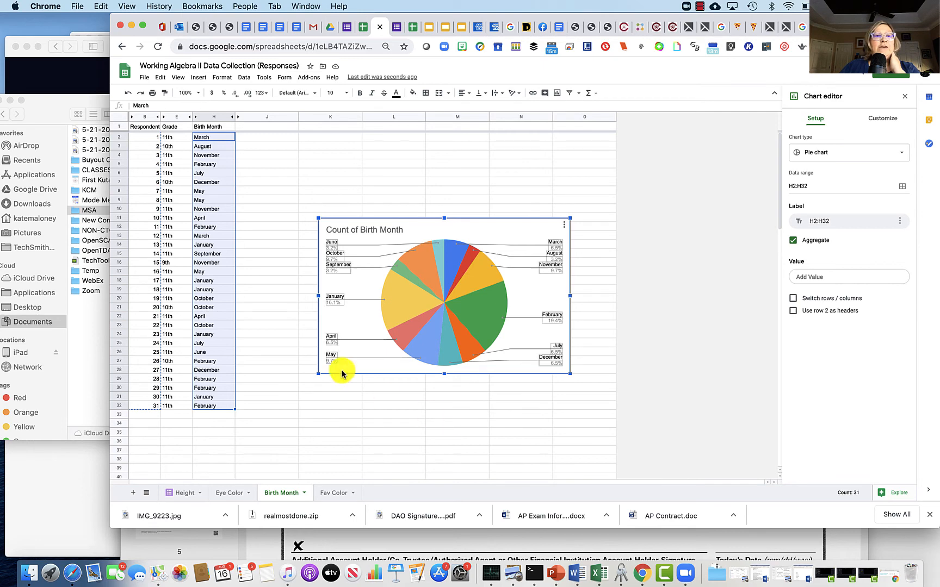
click(899, 156)
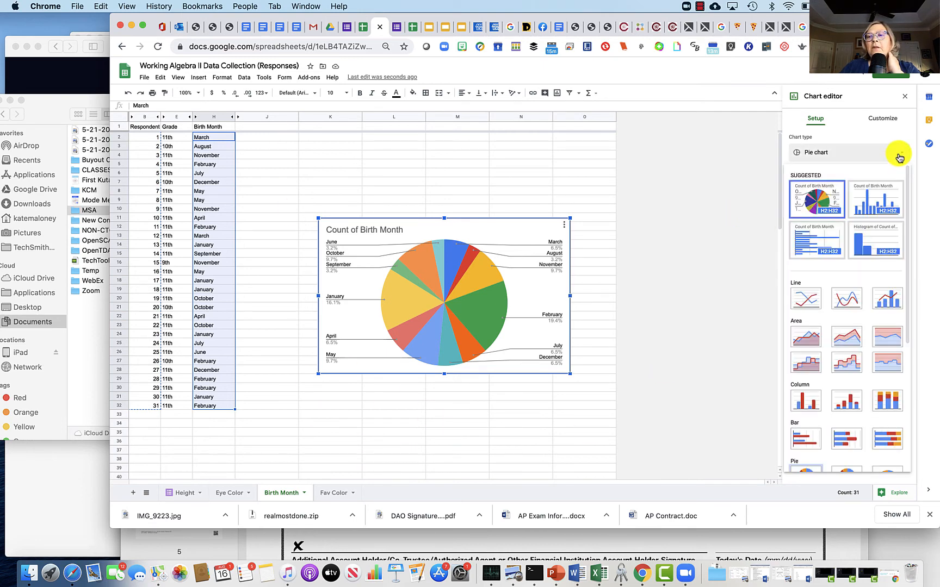
click(872, 199)
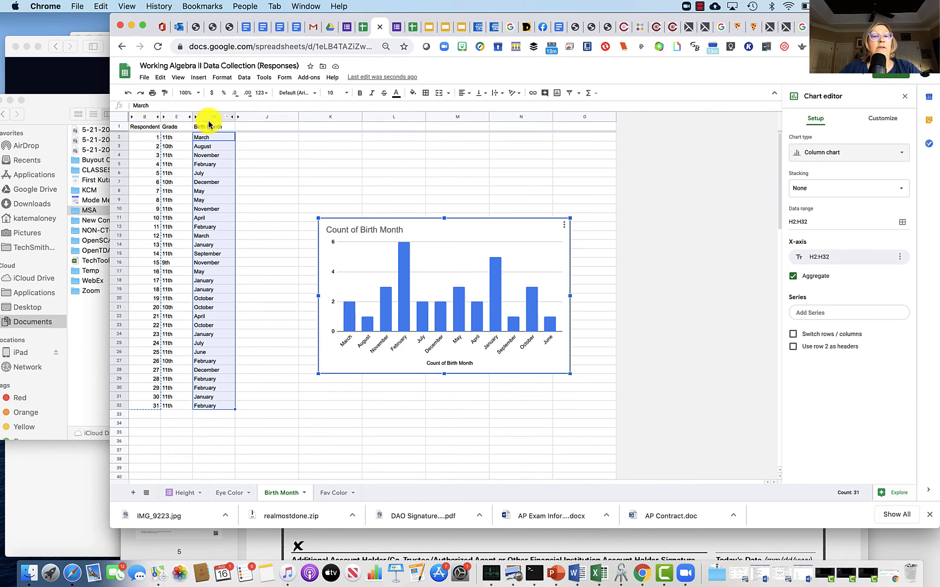
Step: Try sorting the Birth Month sheet by column H from A to Z, then undo the sort
click(212, 148)
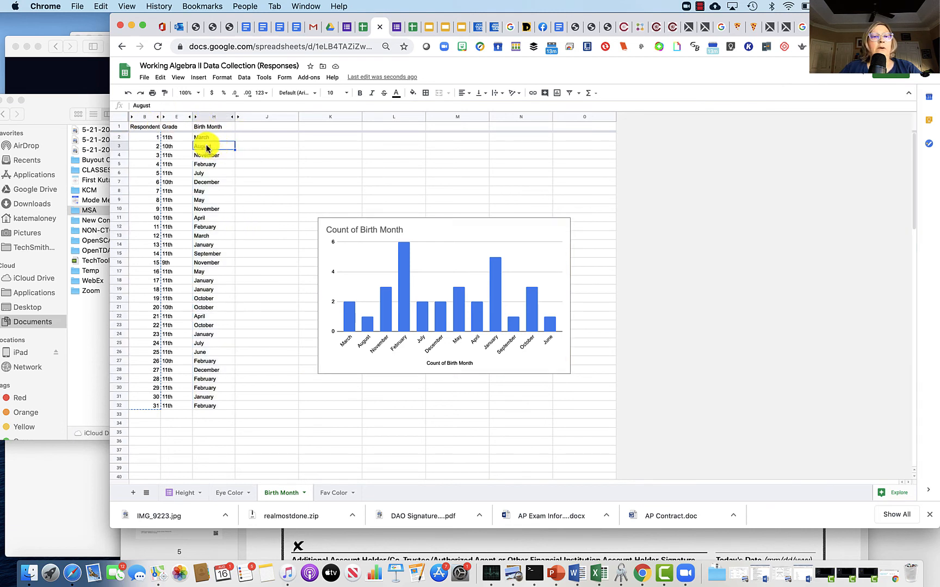
click(244, 78)
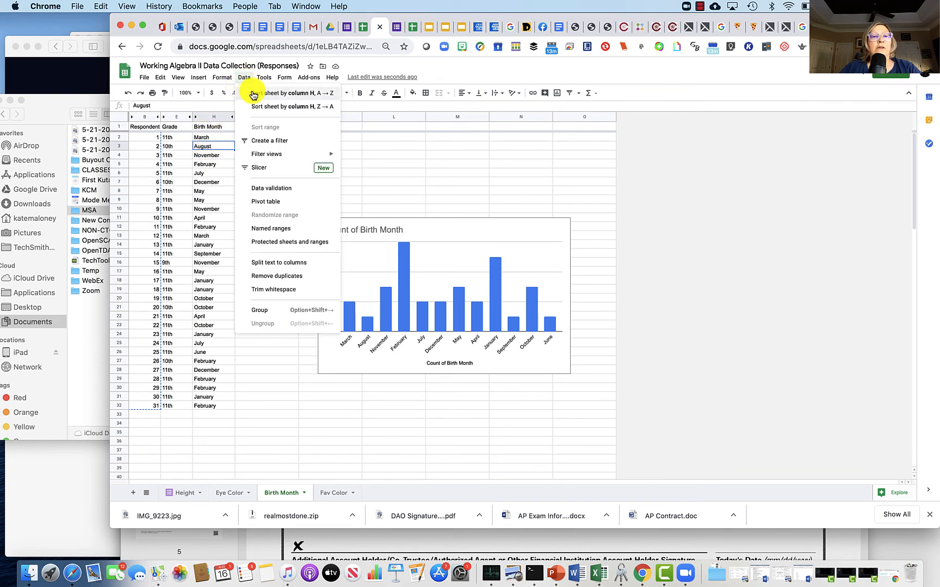
click(255, 93)
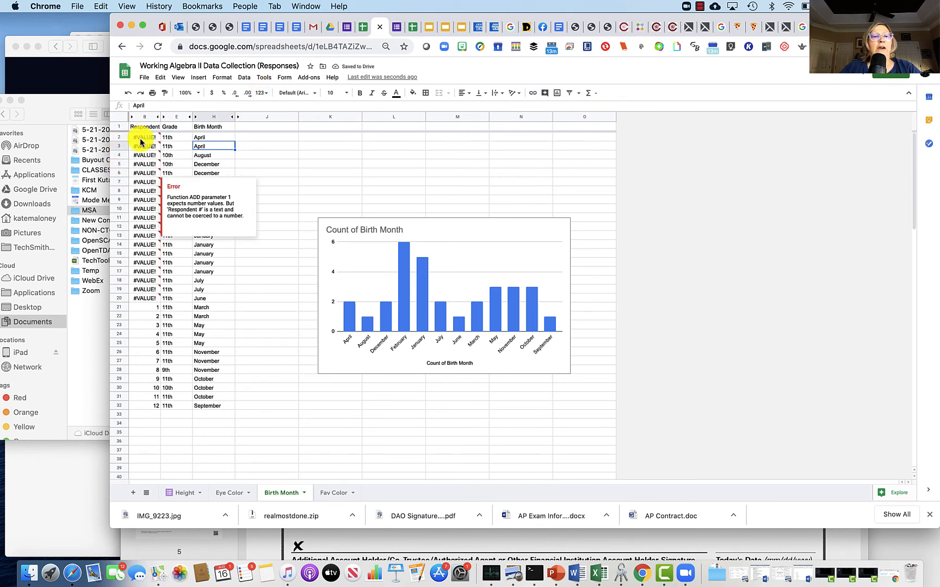
mouse_move(143, 249)
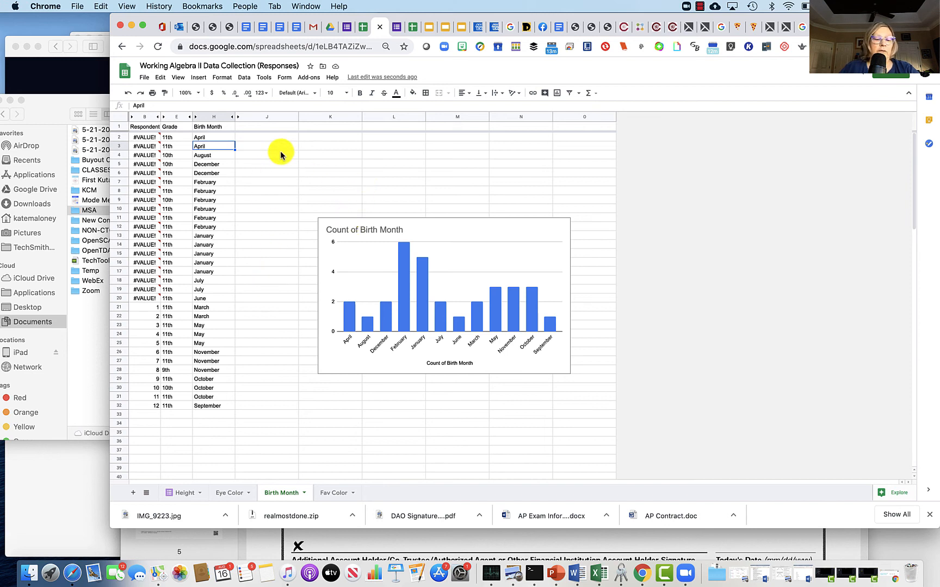
key(super+z)
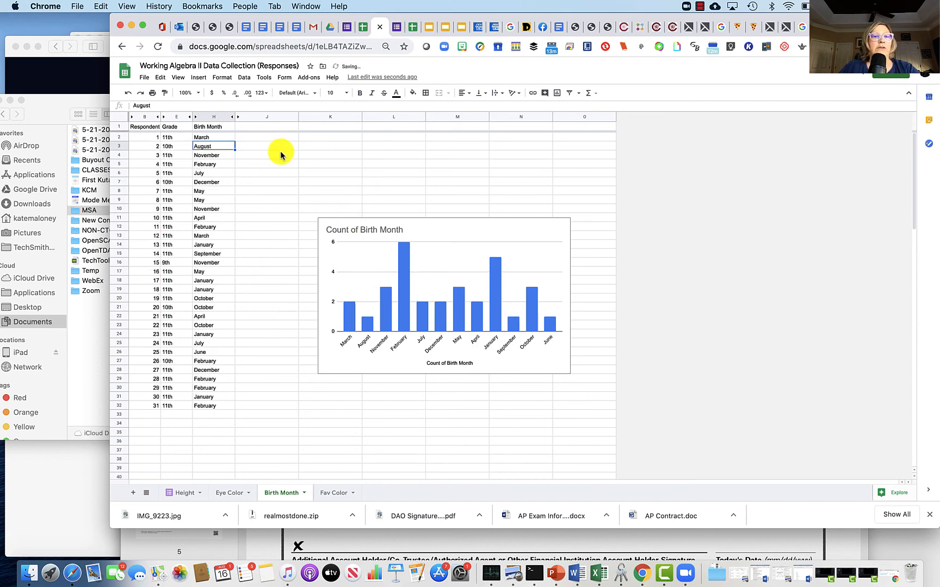
Step: Delete the Count of Birth Month column chart from the Birth Month sheet
click(389, 220)
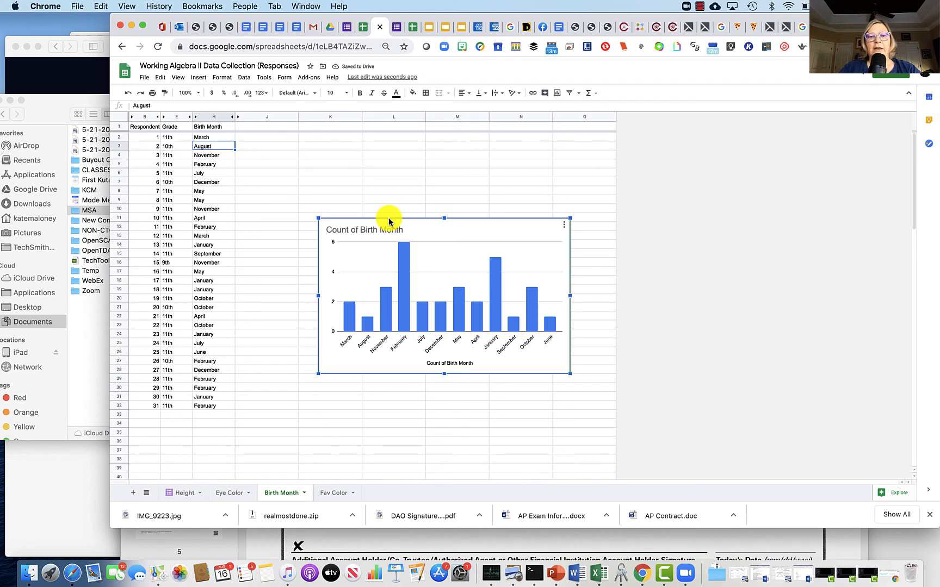
key(Delete)
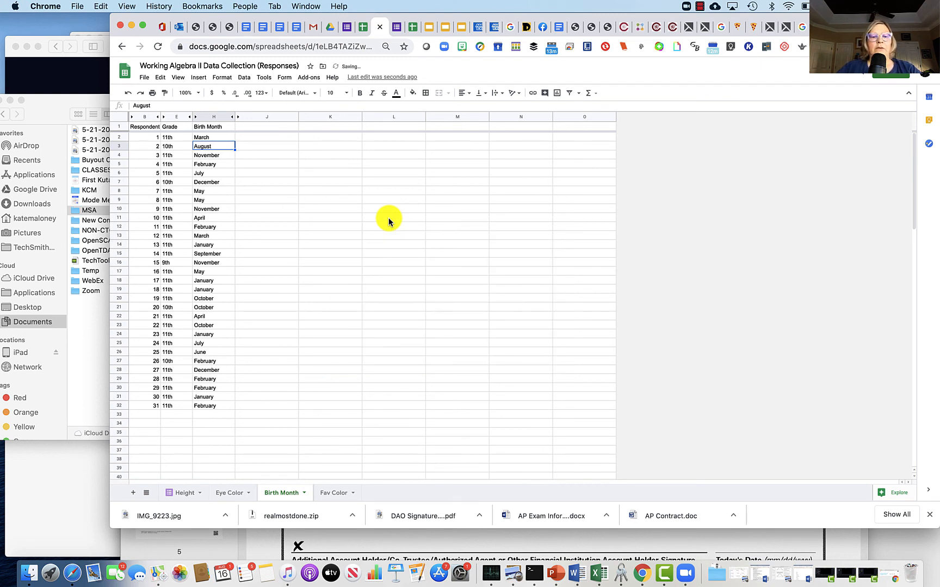
Step: On the Fav Color sheet, insert a chart of the colors in I2:I32 and make it a column chart
click(335, 494)
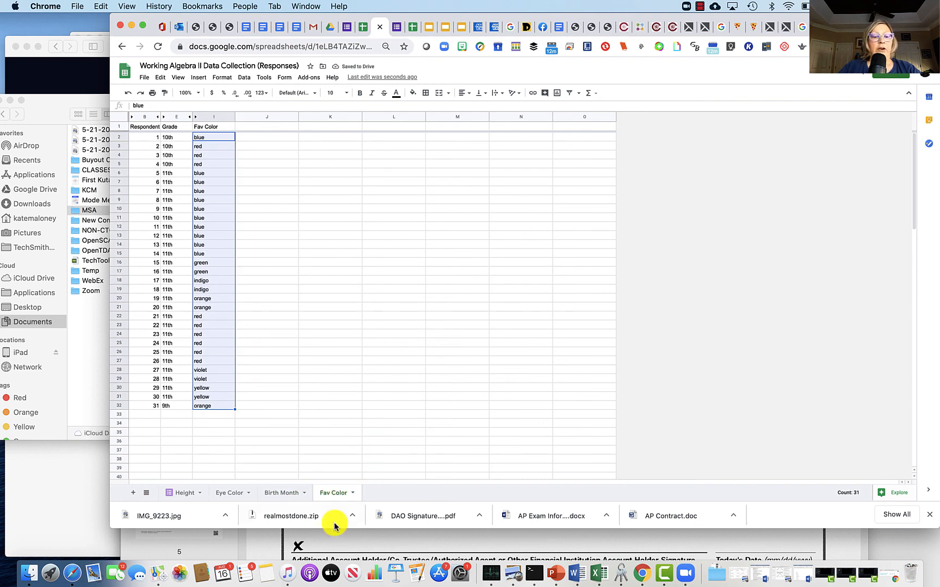
click(200, 79)
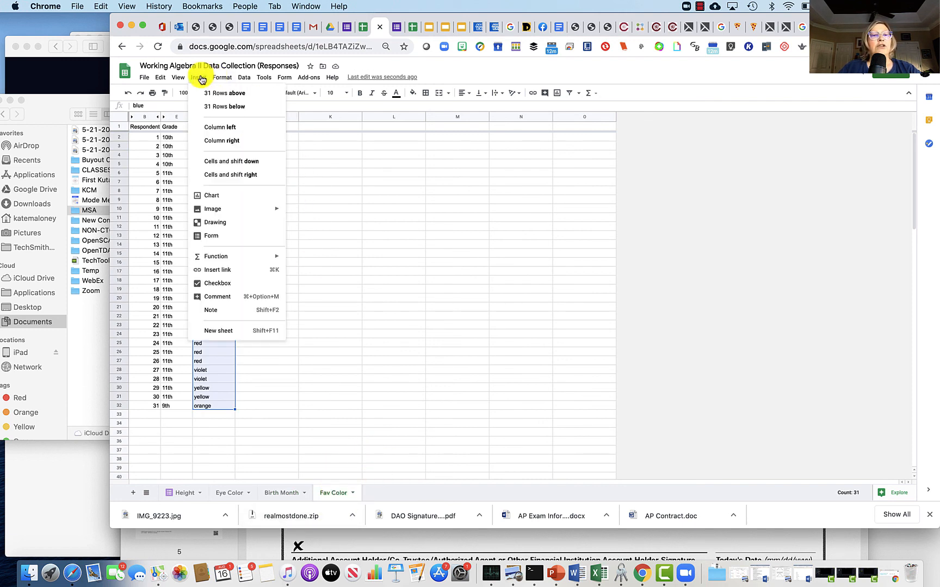
click(224, 196)
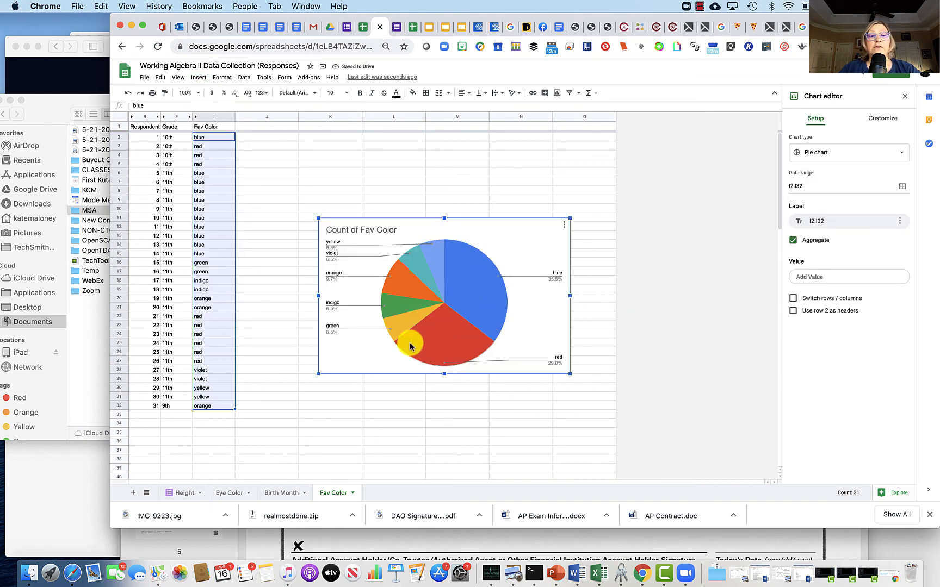
click(903, 154)
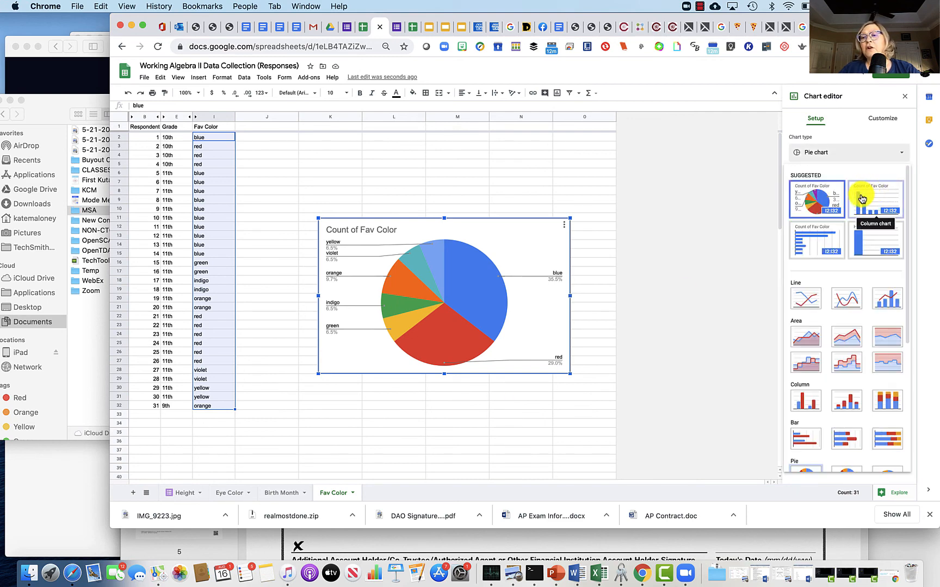
click(805, 245)
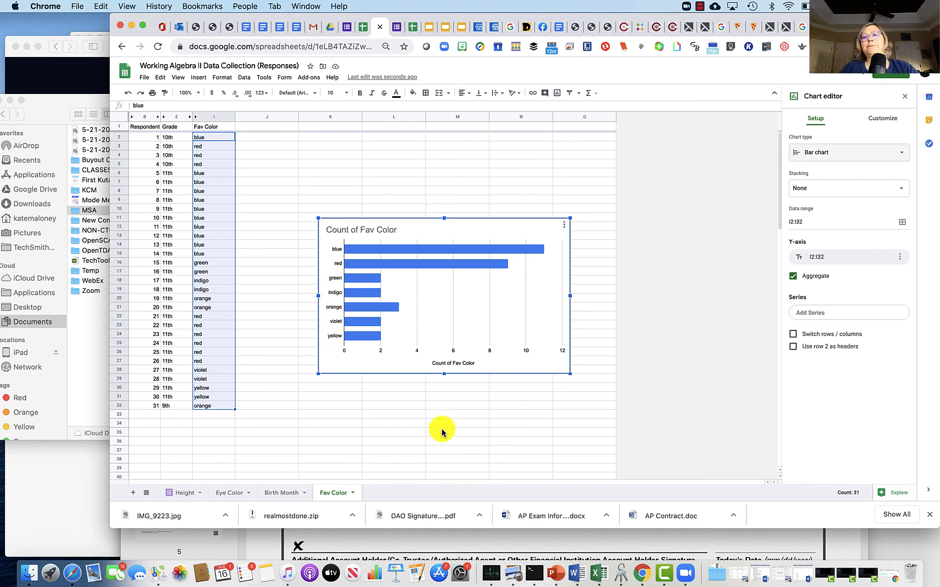
key(super+z)
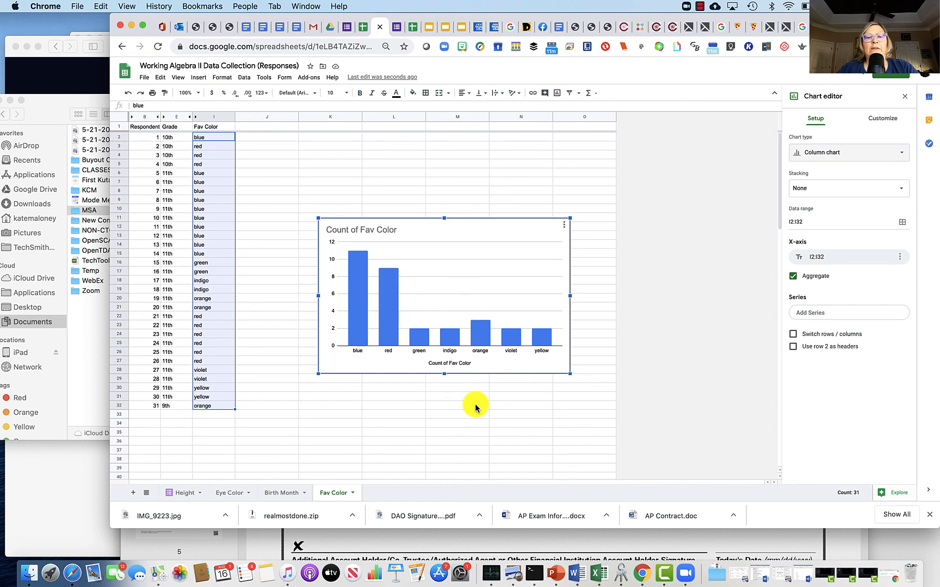
Step: Return to the Height sheet to review the histogram, mean and standard deviation
click(181, 496)
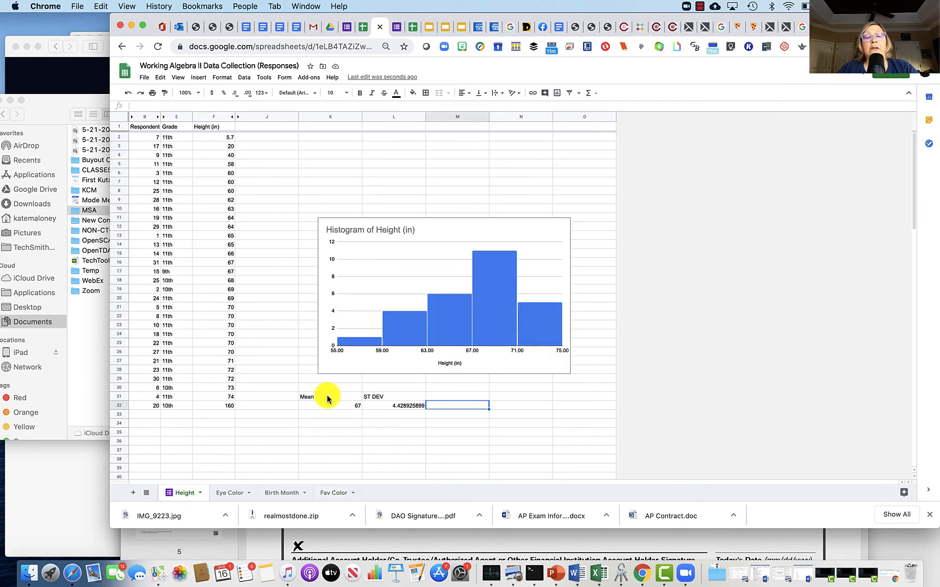